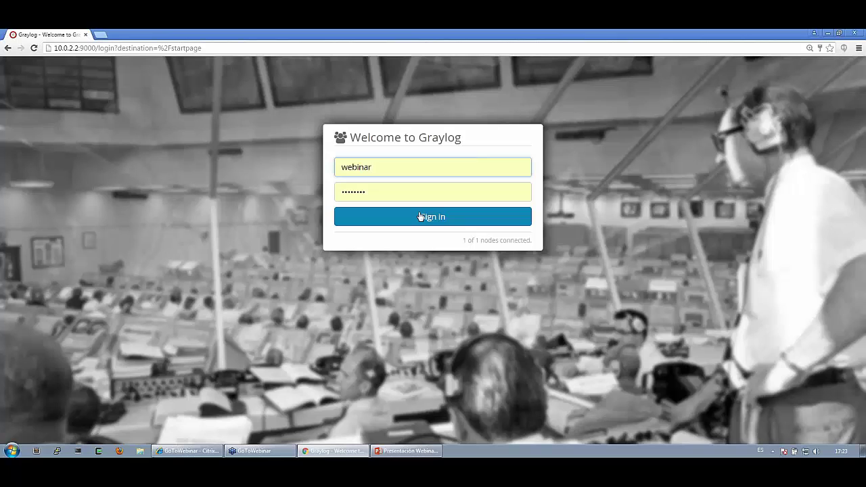
- Sign in with the prefilled credentials and search for all messages (*) from the last 2 hours
click(420, 217)
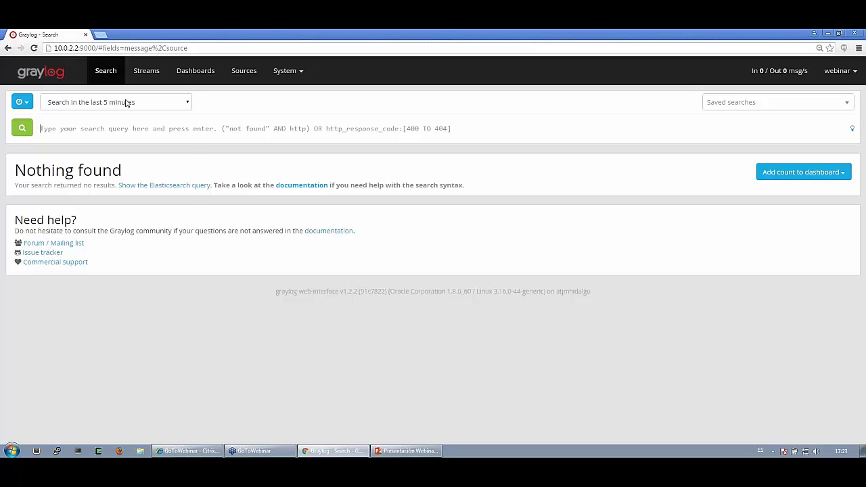
click(126, 103)
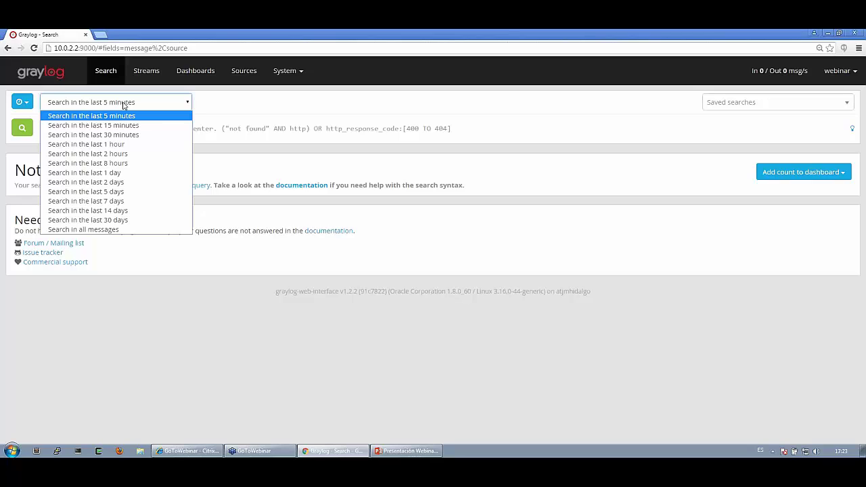
click(98, 157)
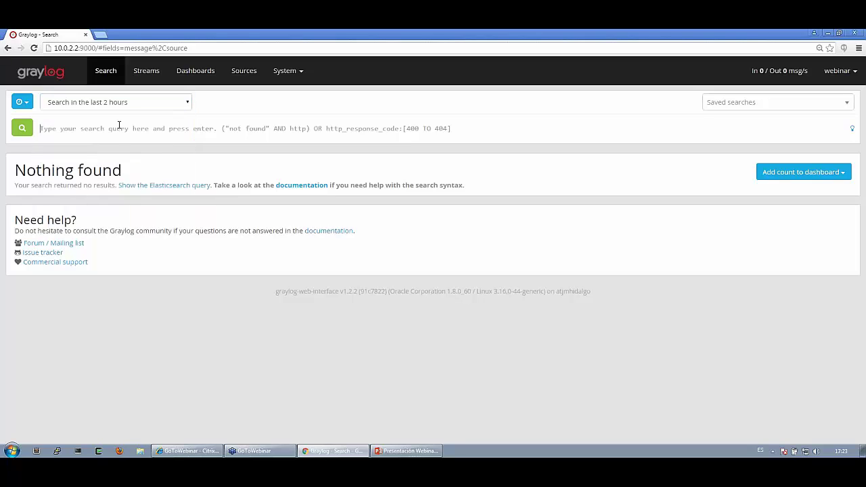
text(*)
click(22, 127)
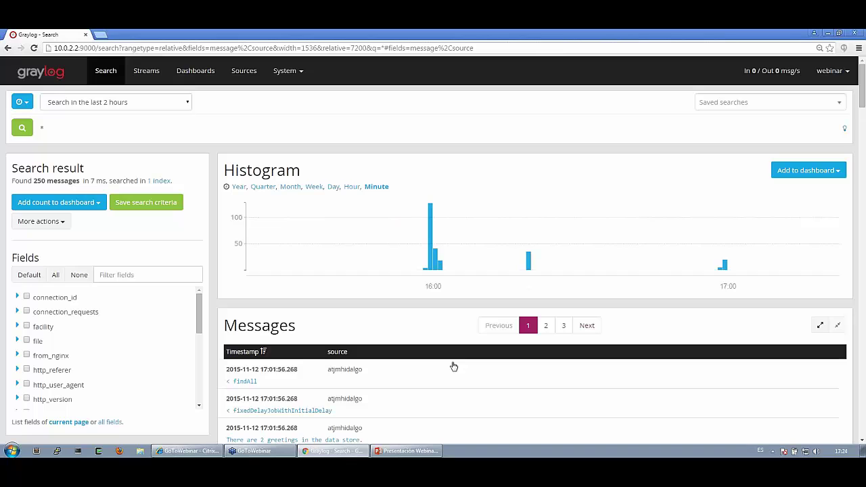
- Look through the found messages and select the newest findAll message
scroll(454, 366, down, 3)
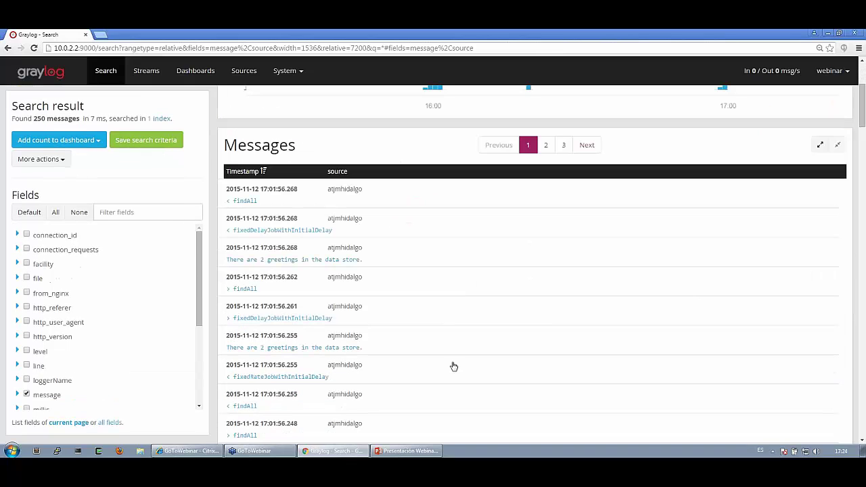
click(276, 206)
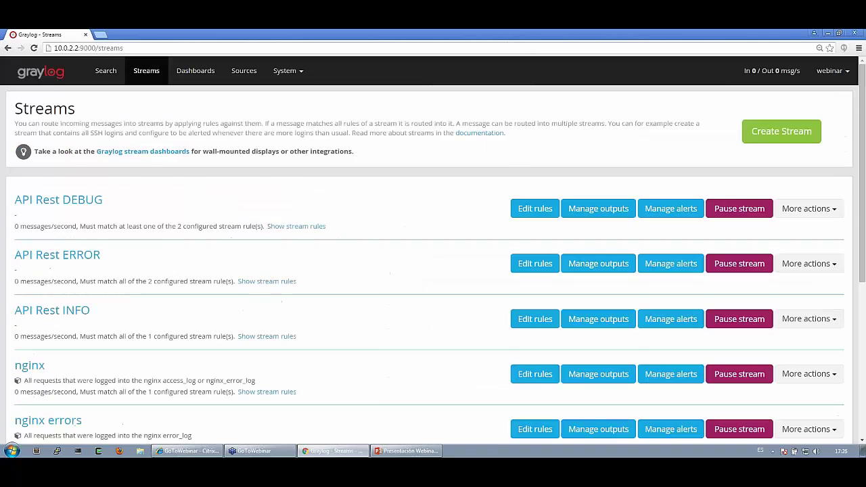
- Review the list of configured streams, from API Rest DEBUG down to nginx requests, and the message throughput counter
scroll(773, 103, down, 5)
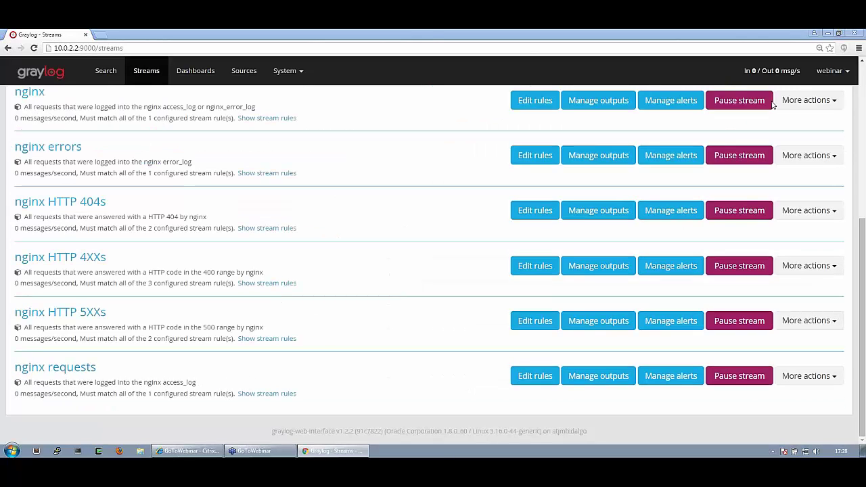
drag(751, 71, 631, 60)
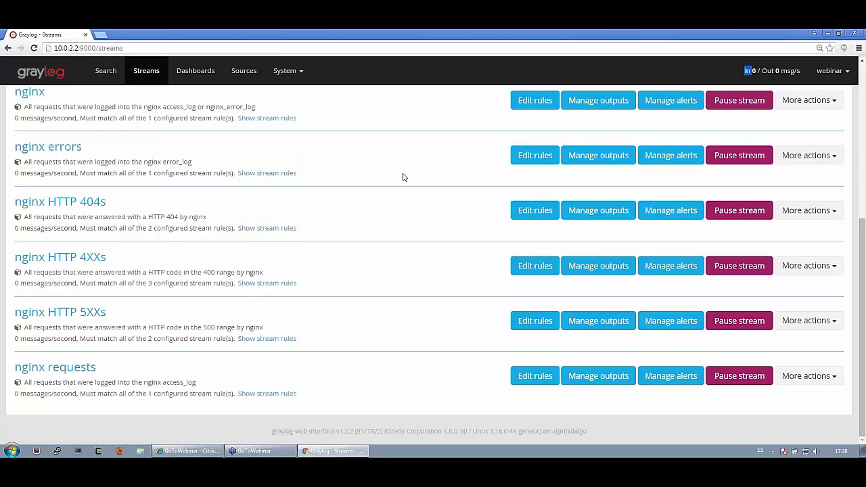
scroll(402, 177, up, 5)
click(93, 71)
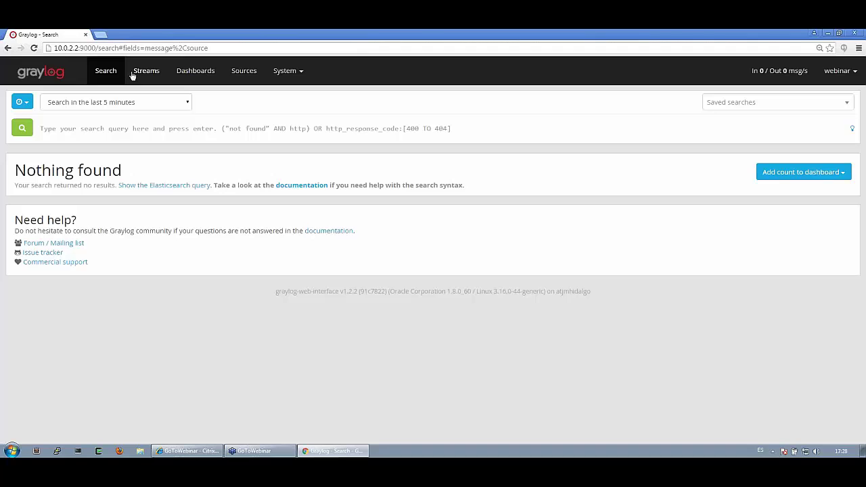
click(140, 71)
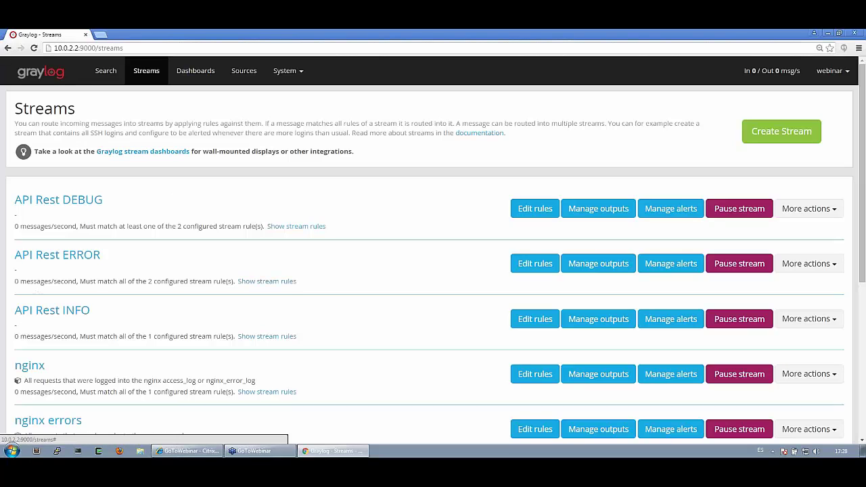
scroll(247, 202, down, 3)
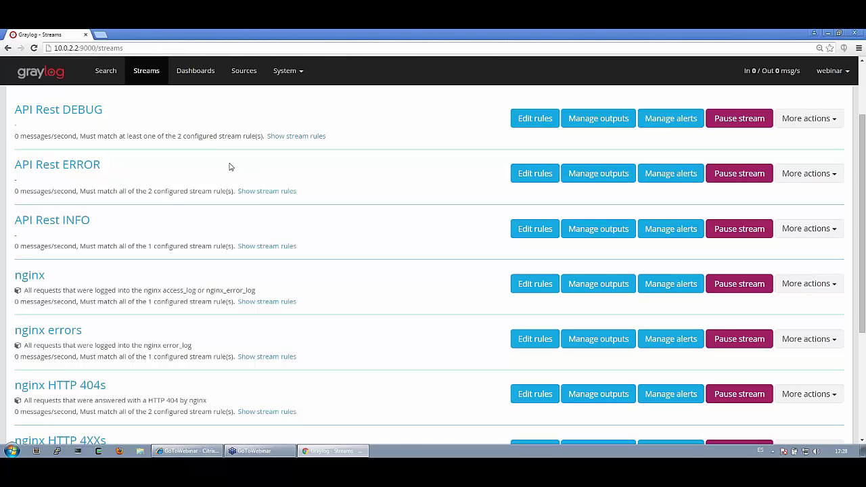
scroll(152, 229, down, 2)
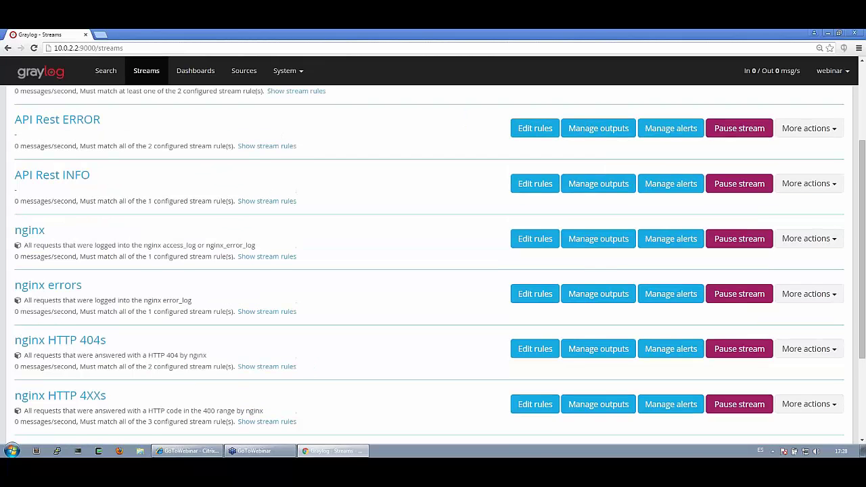
scroll(135, 218, up, 3)
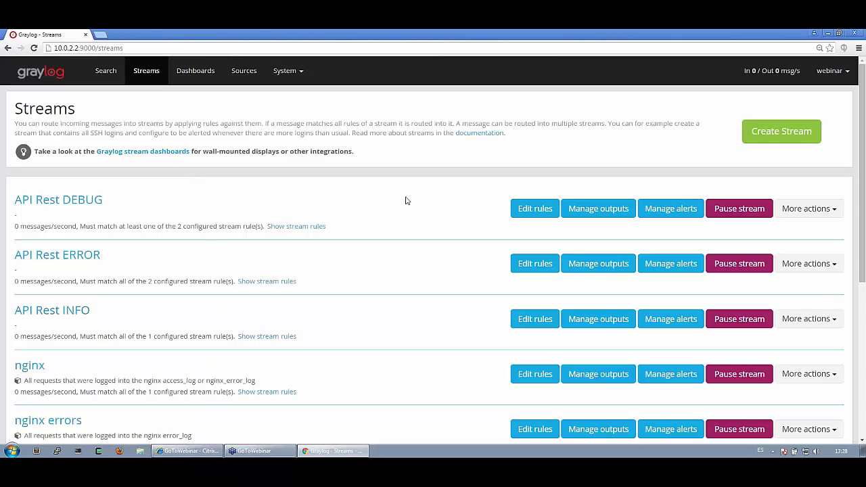
- Open the rules of the API Rest DEBUG stream and load the most recent message from the GELF_UDP input
click(525, 211)
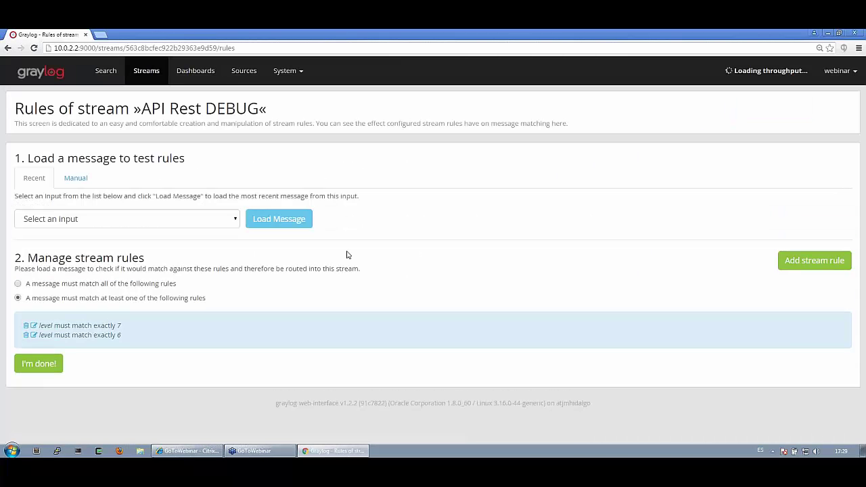
click(195, 213)
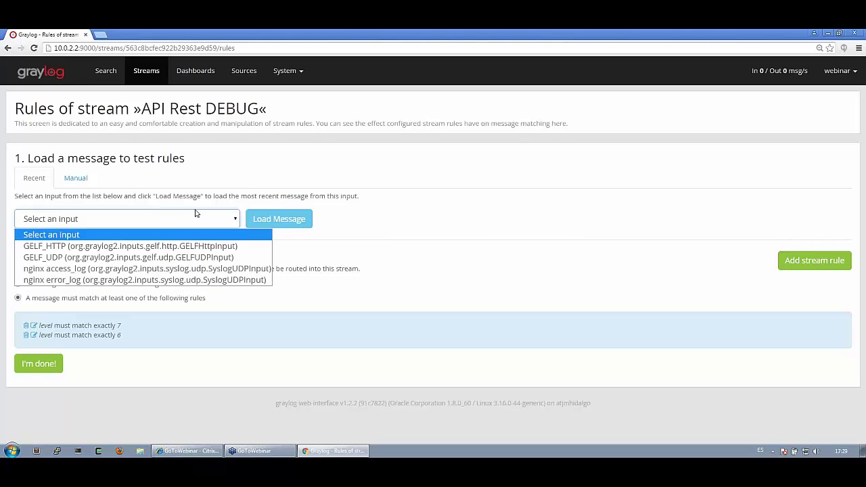
click(440, 242)
click(158, 379)
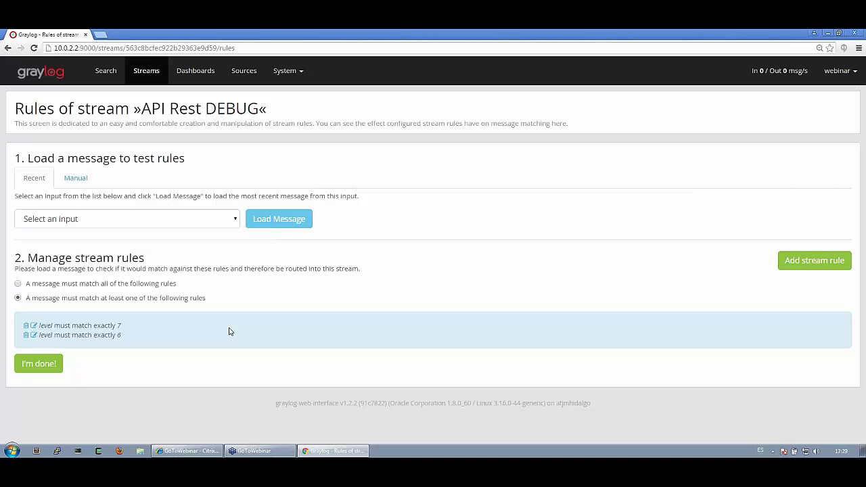
click(206, 227)
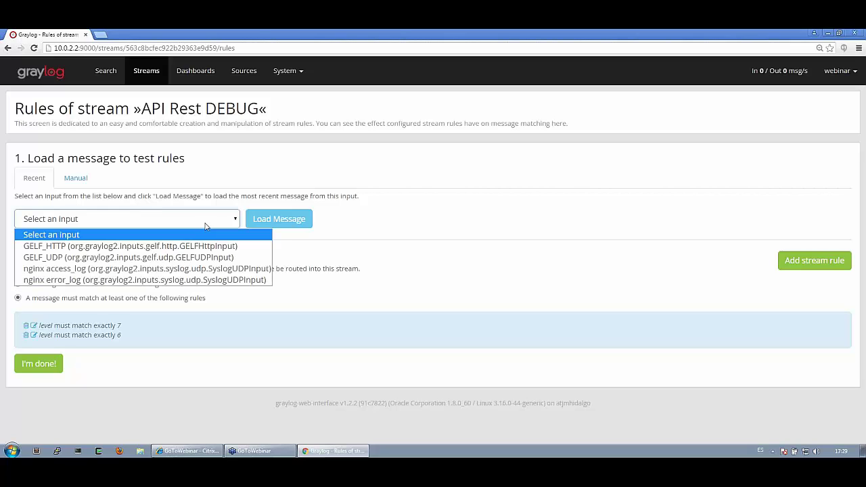
click(200, 260)
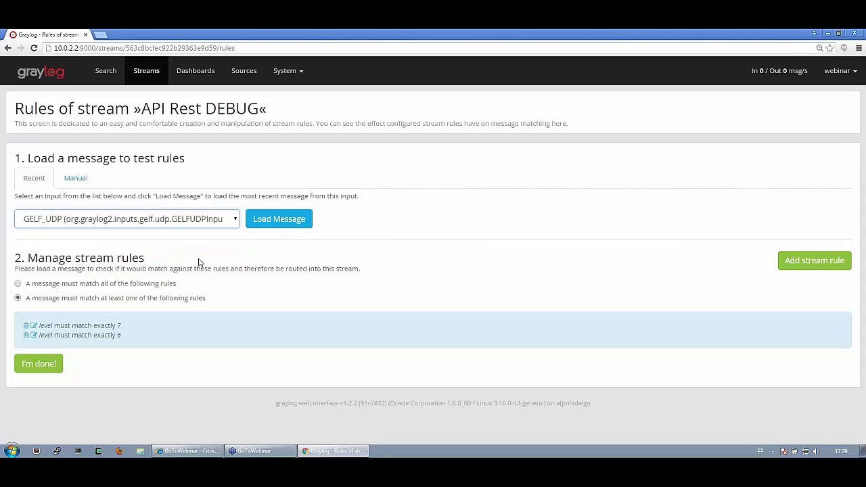
click(272, 219)
- Compare the loaded message's fields, especially its level, with the API Rest DEBUG stream rules and their match highlighting
scroll(452, 243, down, 3)
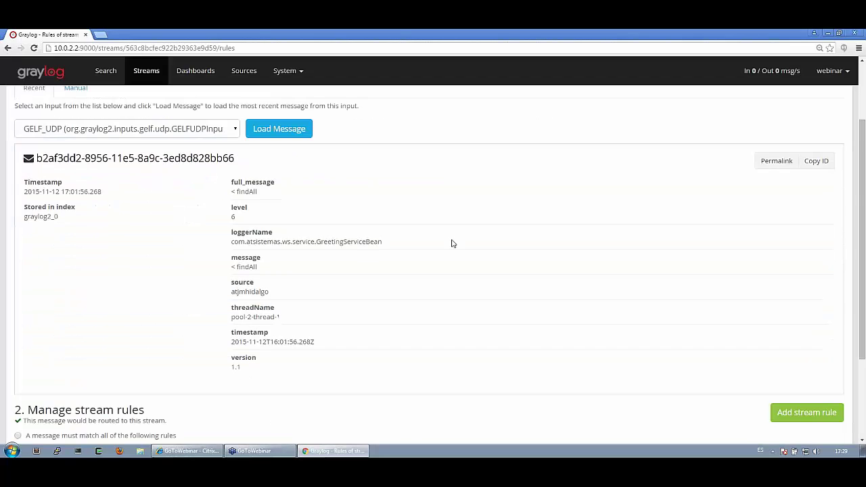
scroll(452, 243, up, 3)
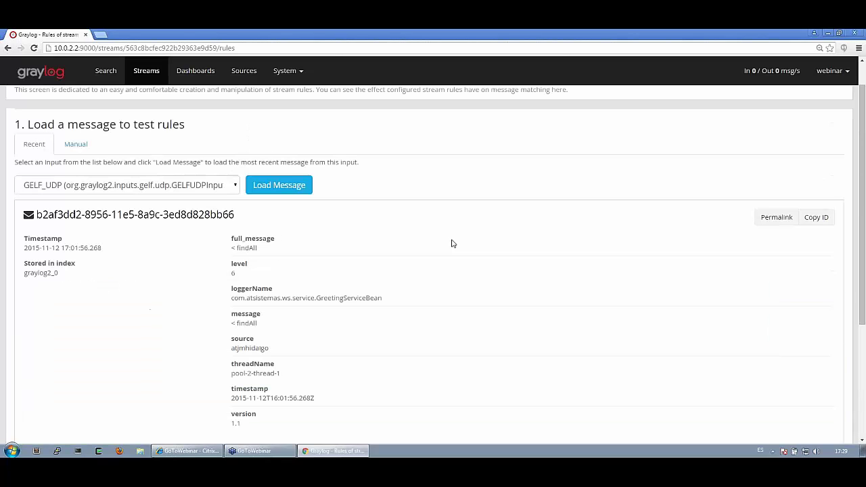
scroll(452, 244, down, 2)
scroll(453, 244, up, 2)
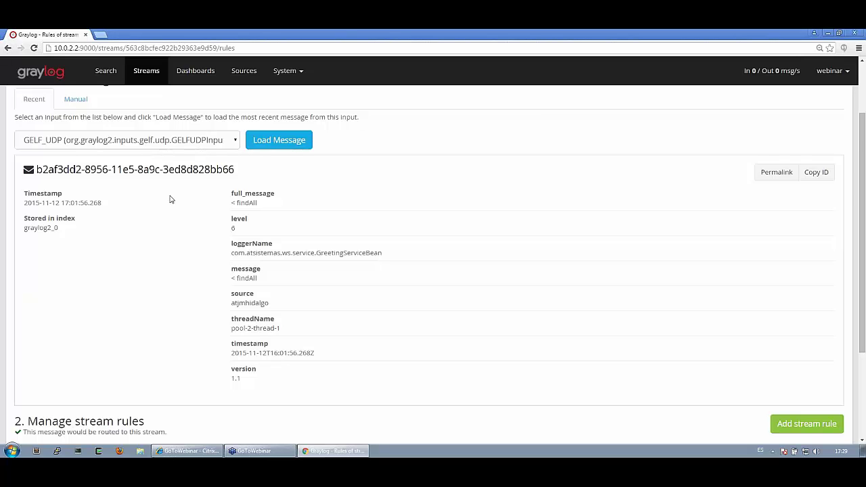
scroll(170, 199, down, 1)
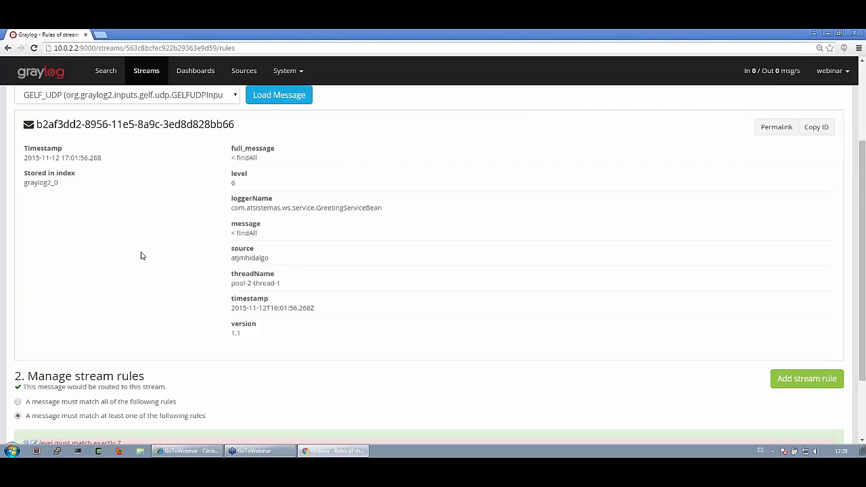
scroll(137, 260, down, 2)
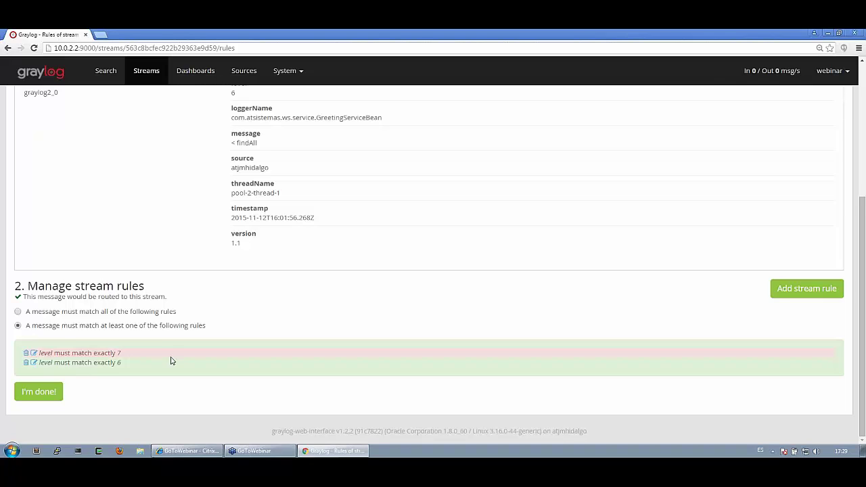
scroll(171, 361, up, 3)
scroll(171, 360, down, 1)
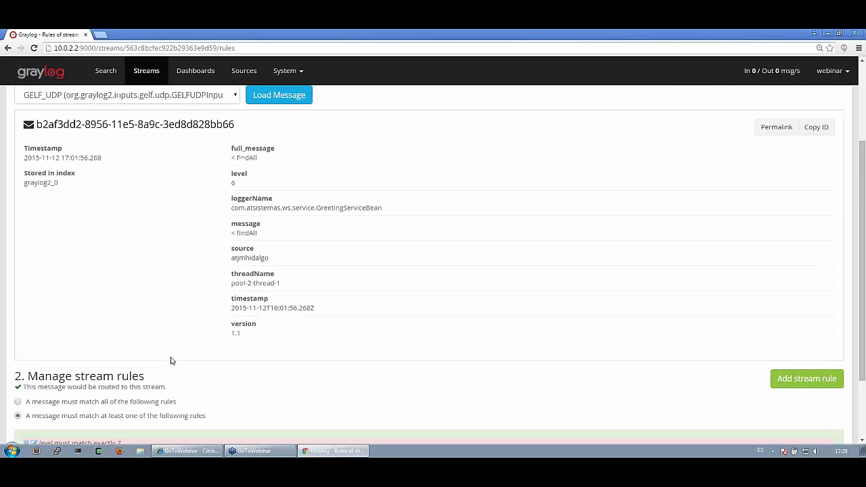
scroll(171, 360, down, 2)
scroll(170, 360, up, 5)
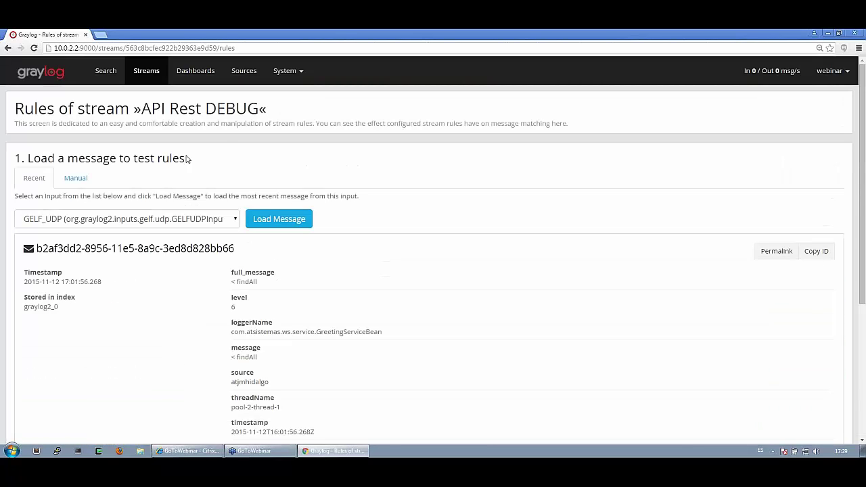
scroll(108, 371, down, 3)
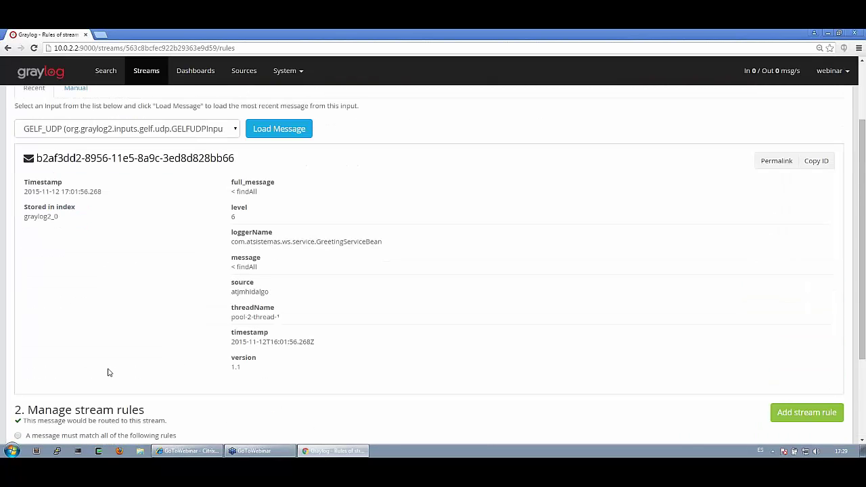
scroll(108, 372, down, 2)
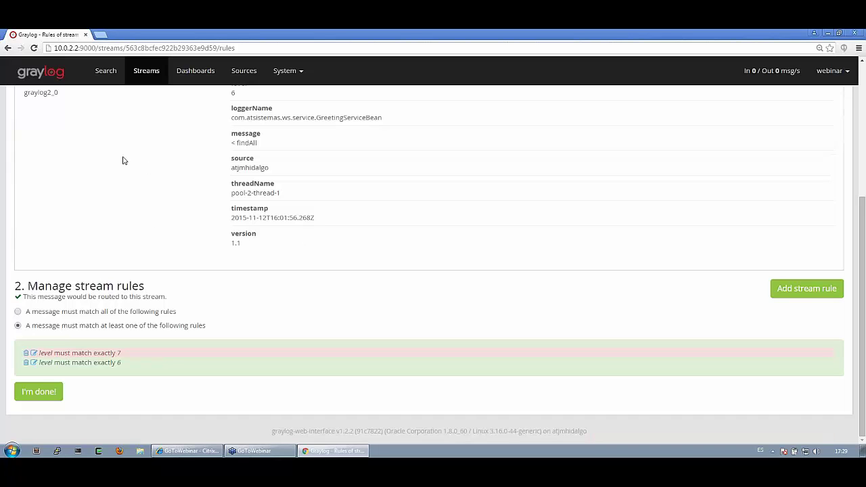
scroll(123, 161, up, 5)
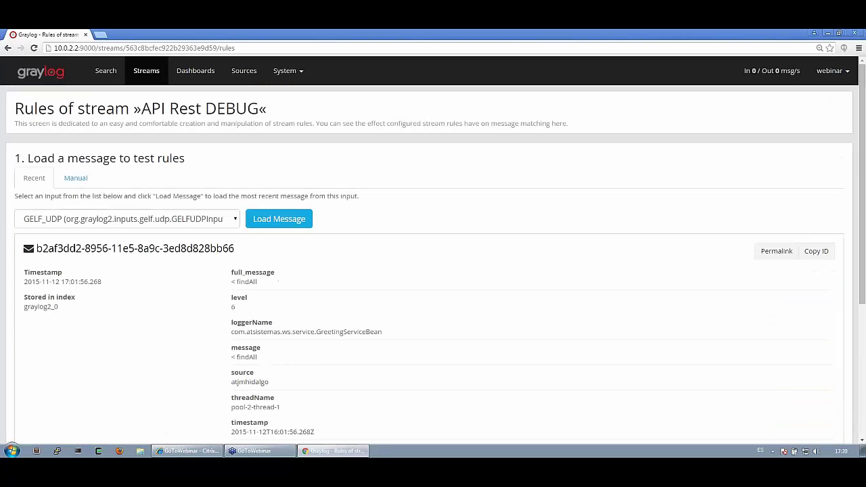
- Check the rules of the API Rest ERROR stream and return to the streams list
click(148, 71)
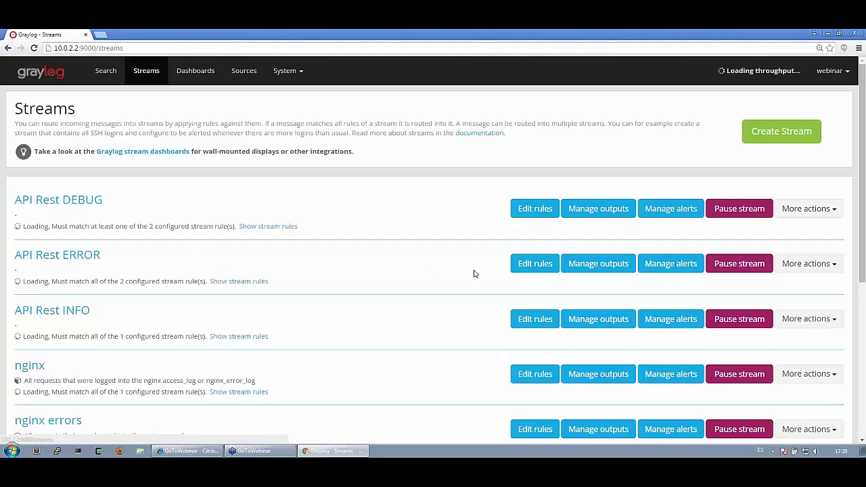
click(542, 265)
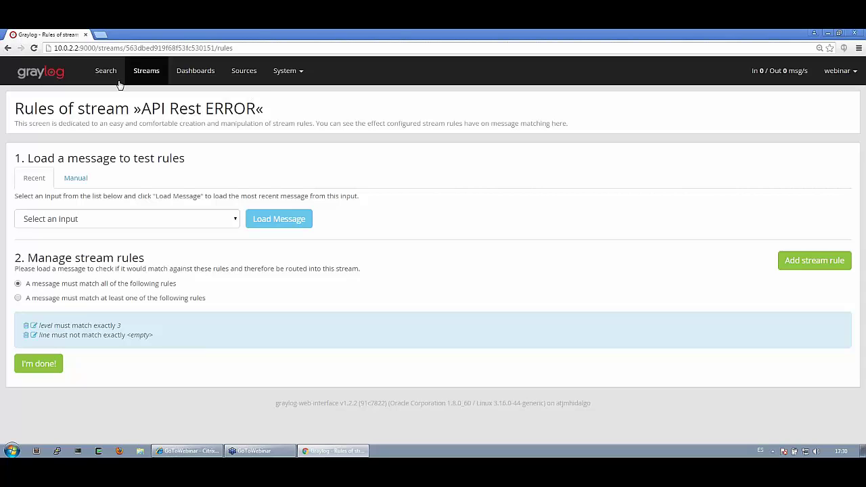
click(144, 77)
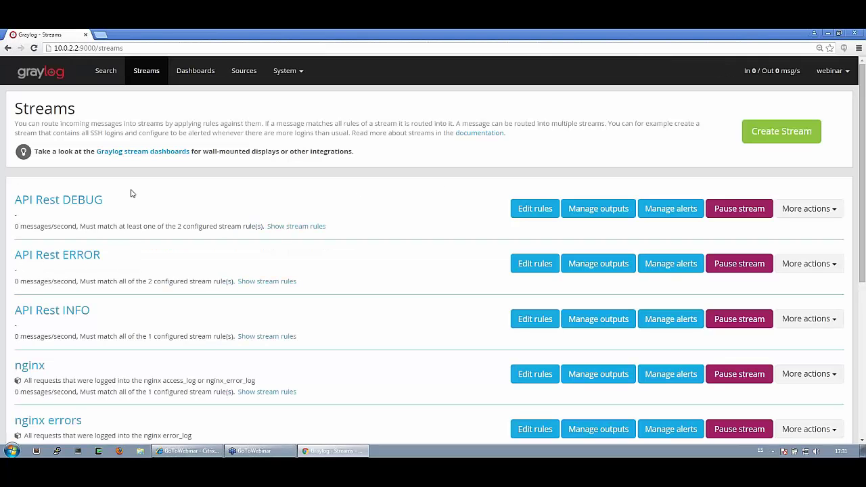
- Open the API Rest DEBUG stream and search all its messages (*) from the last 2 hours
click(65, 200)
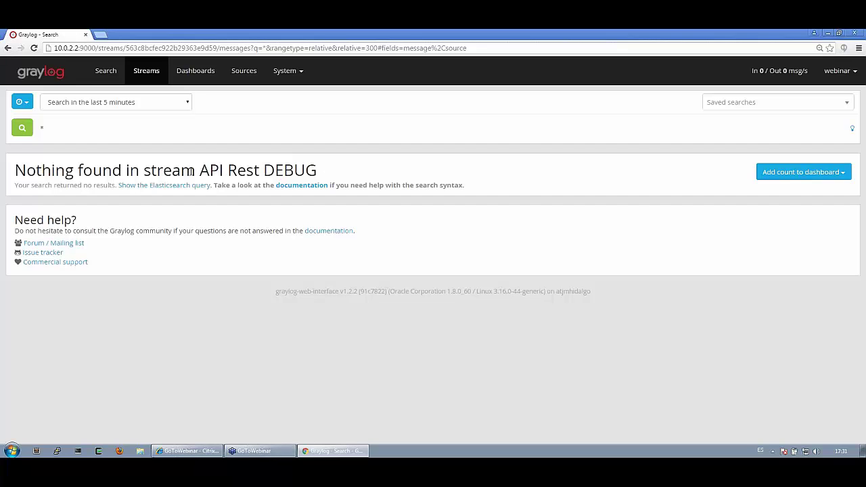
click(145, 102)
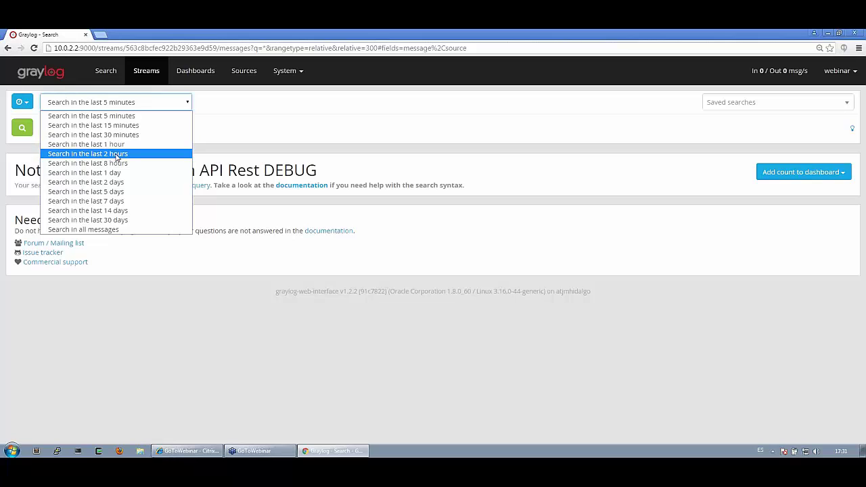
click(112, 155)
click(20, 128)
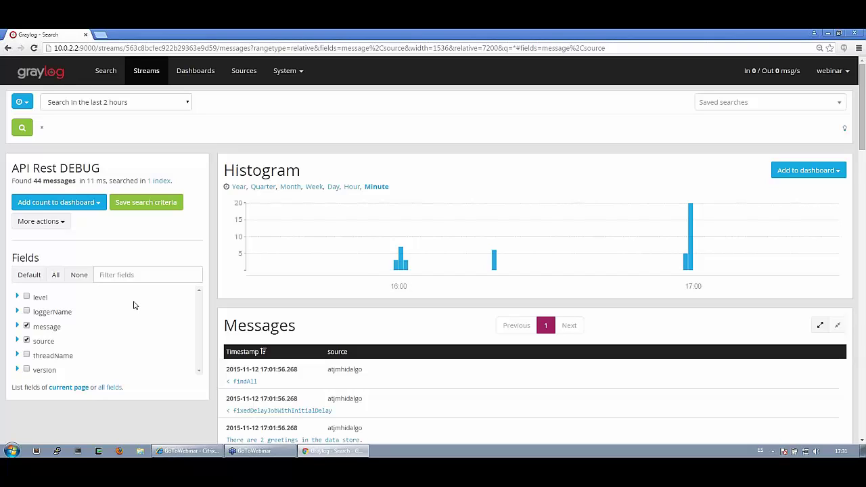
- Show all fields as columns in the API Rest DEBUG message list and expand the details of the newest message
click(19, 297)
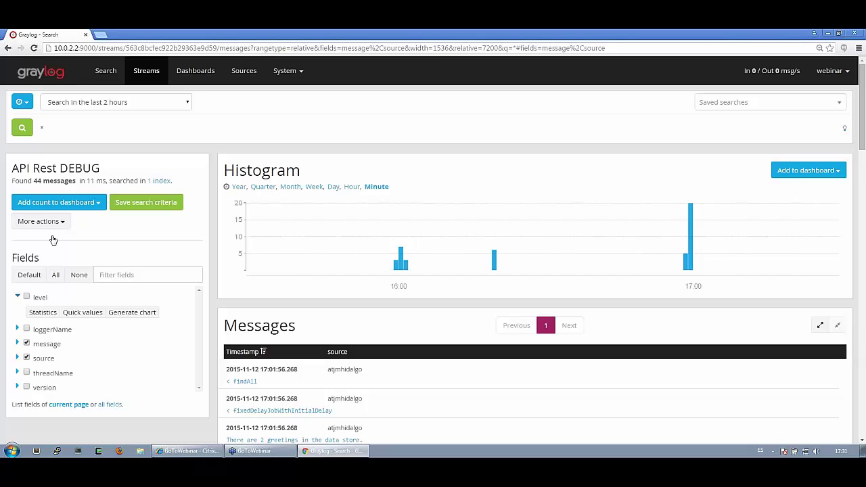
click(57, 280)
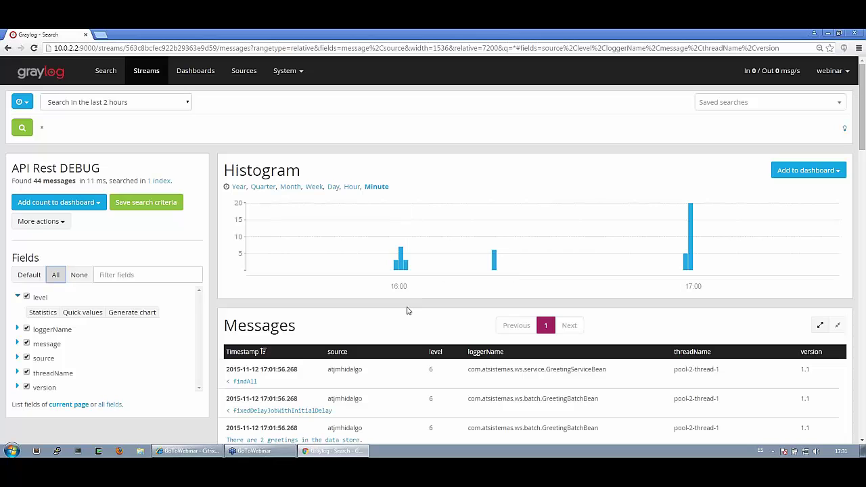
scroll(407, 311, down, 1)
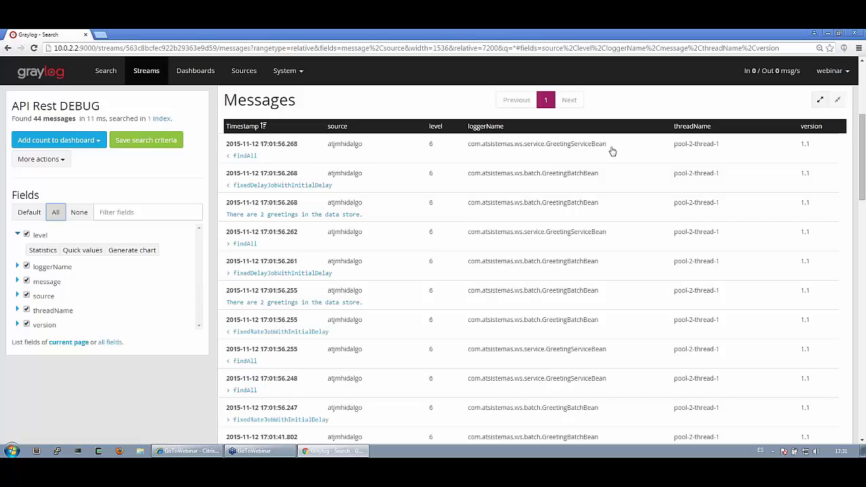
drag(612, 151, 831, 160)
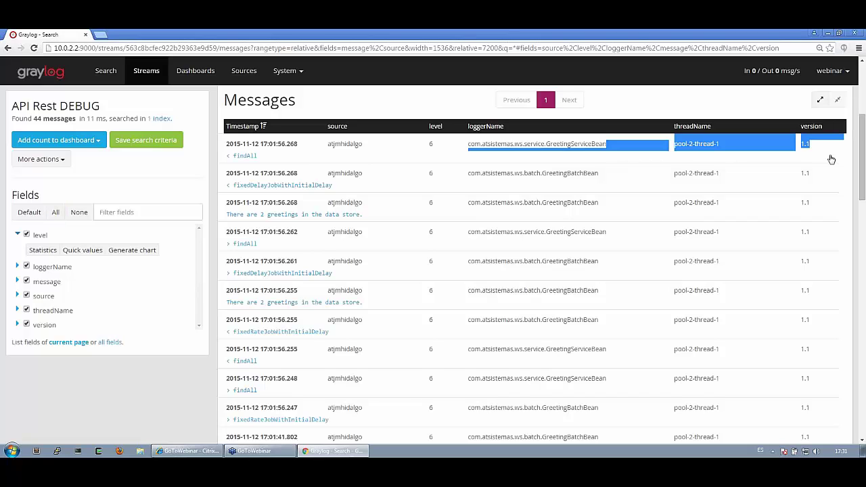
click(737, 154)
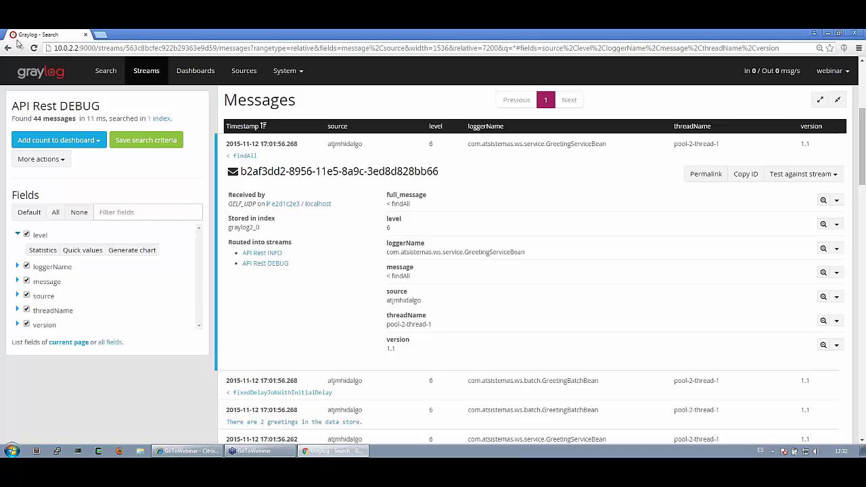
- Open the API Rest DEBUG stream's alert configuration and review the condition types, the message count condition form and the callback types
click(144, 72)
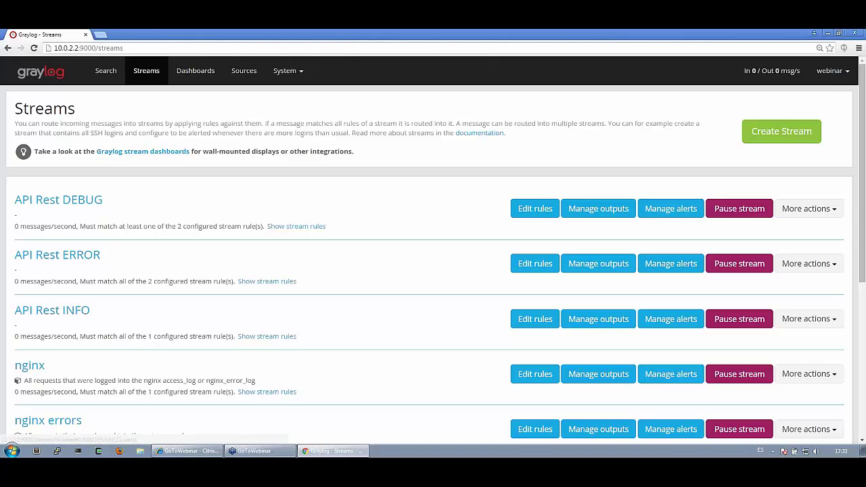
click(678, 213)
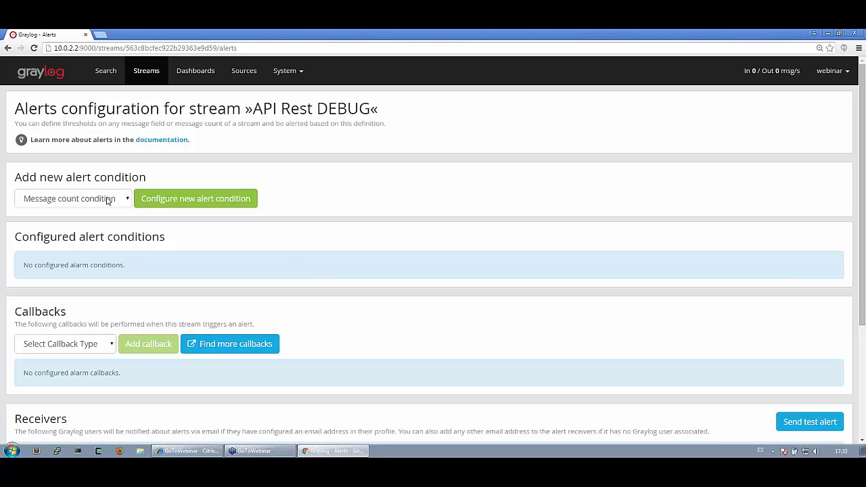
click(107, 201)
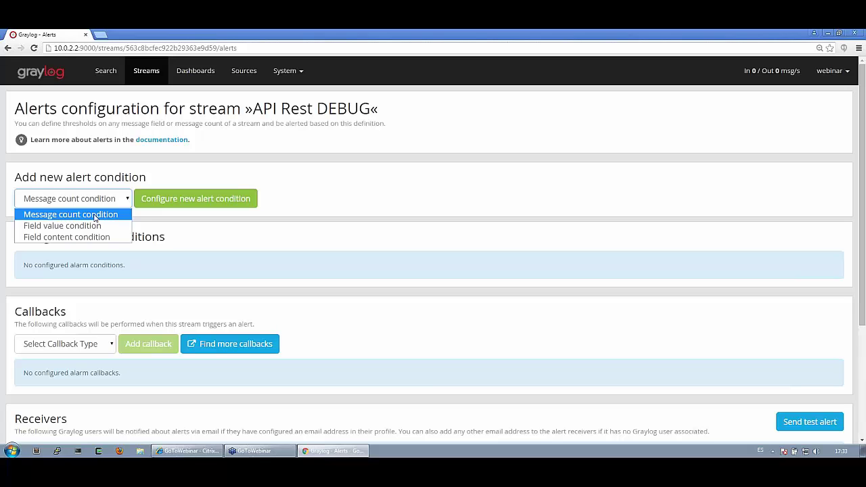
click(174, 208)
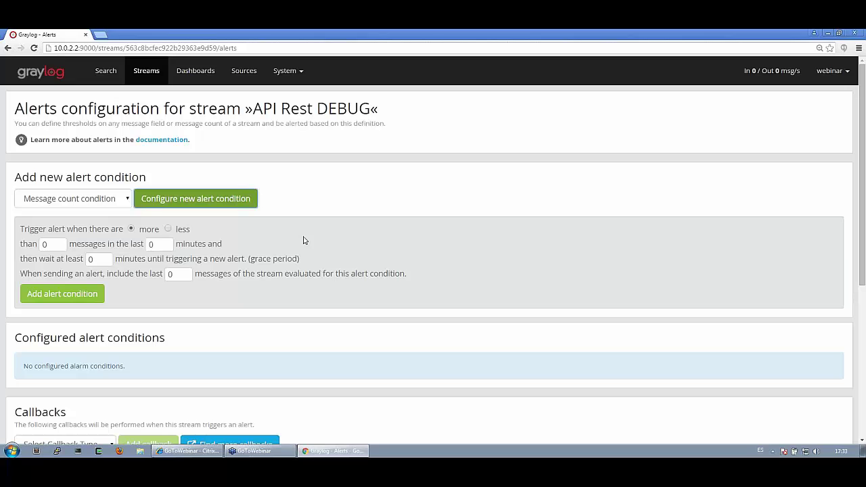
scroll(304, 240, down, 3)
click(74, 223)
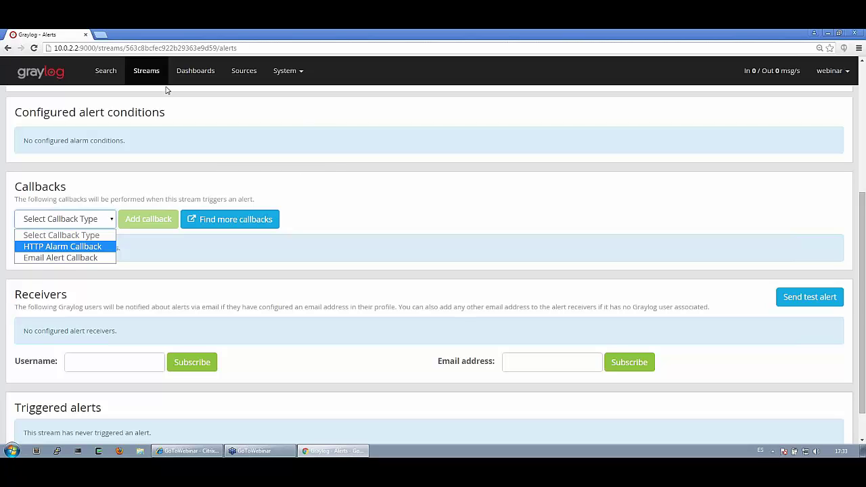
- Check the output types and existing outputs offered for the API Rest DEBUG stream and return to the streams list
click(148, 72)
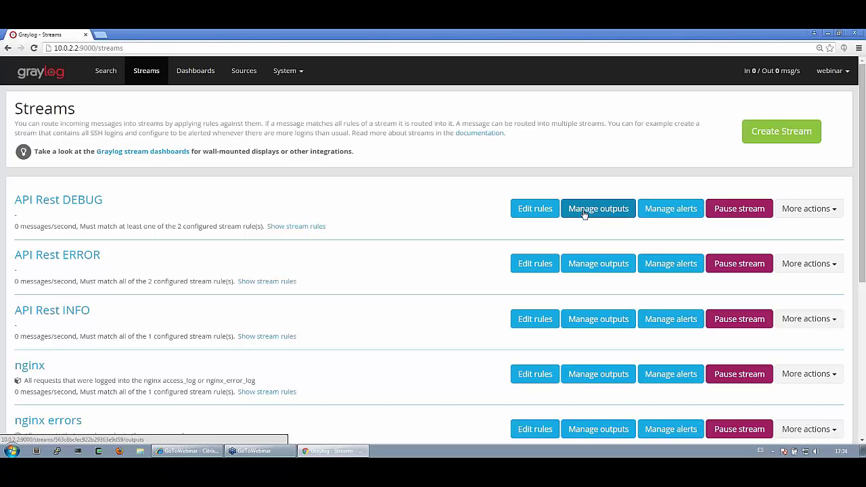
click(583, 211)
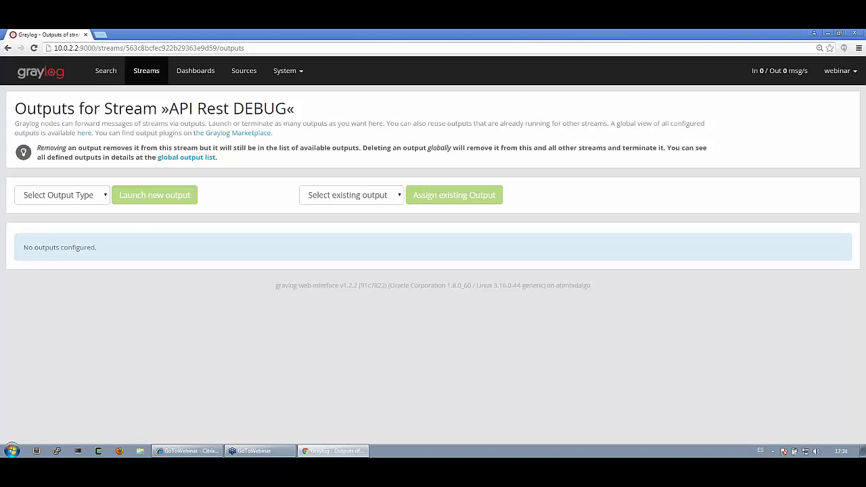
click(37, 202)
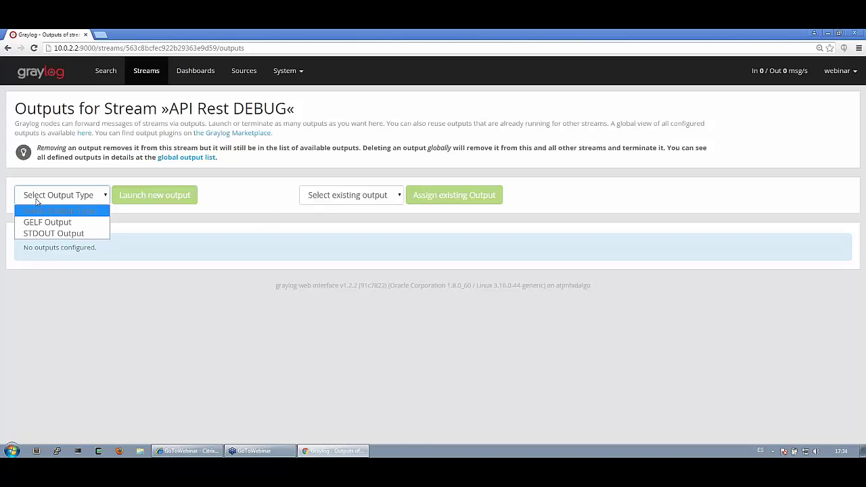
click(360, 197)
click(363, 200)
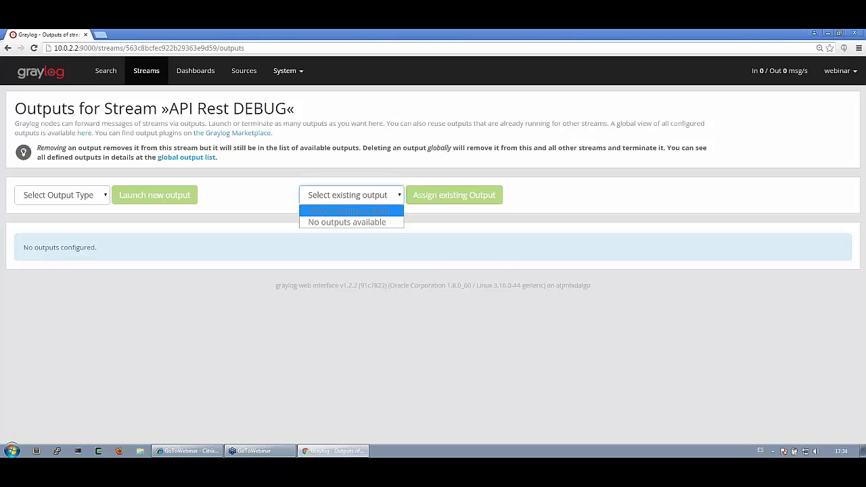
click(147, 74)
click(147, 74)
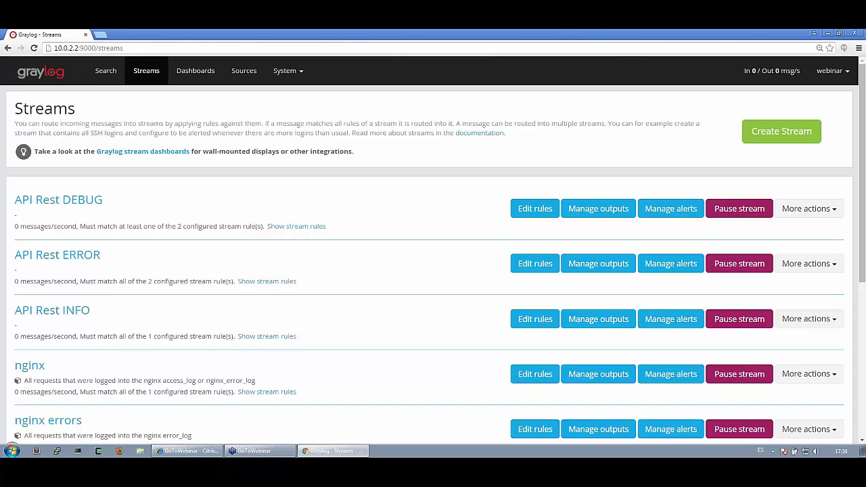
- Open the Servidor Web dashboard and examine its request, HTTP 4XX, HTTP 5XX, HTTP version and response code widgets
click(207, 75)
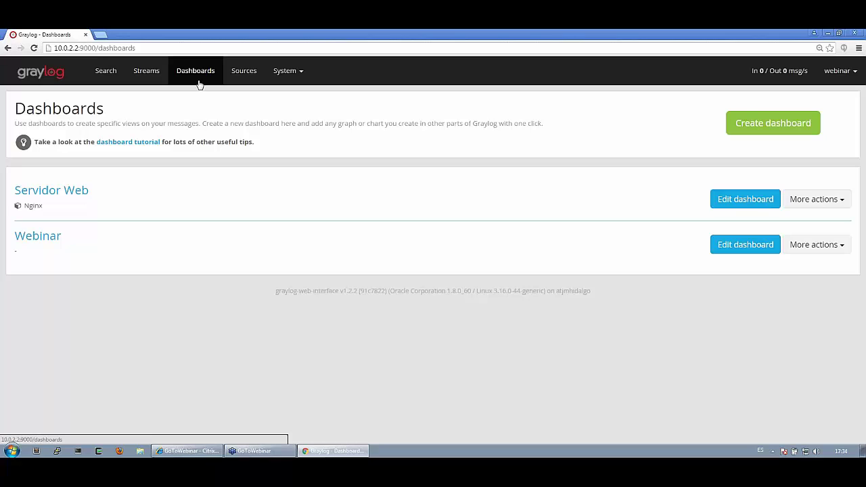
click(76, 196)
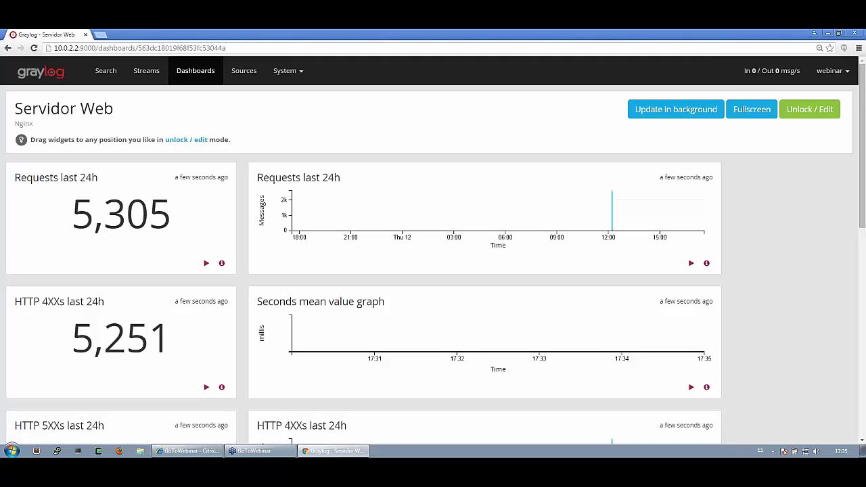
scroll(76, 197, down, 5)
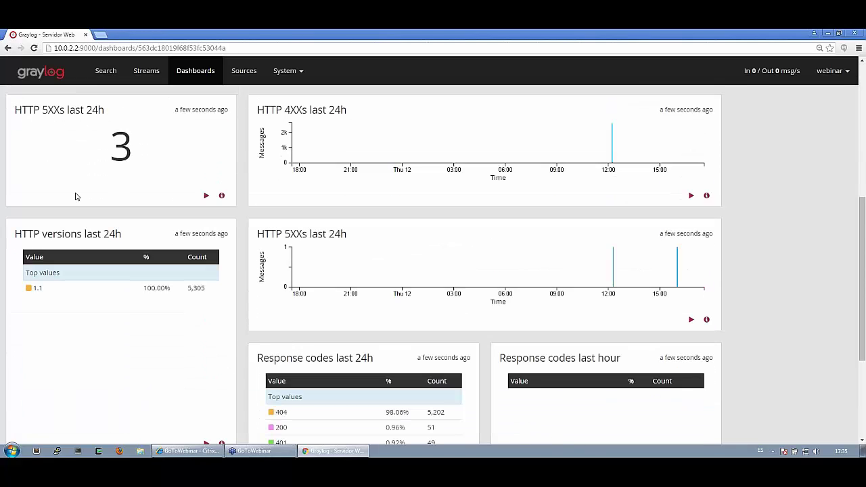
scroll(77, 197, down, 2)
scroll(76, 195, up, 5)
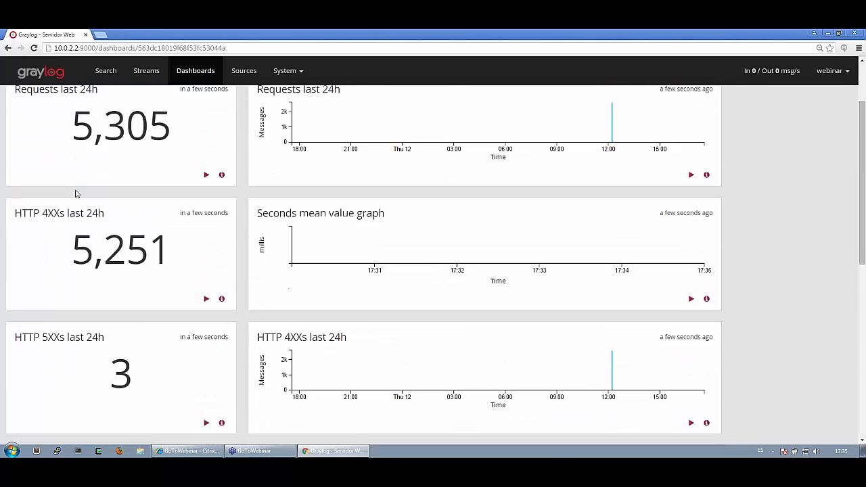
scroll(77, 194, up, 2)
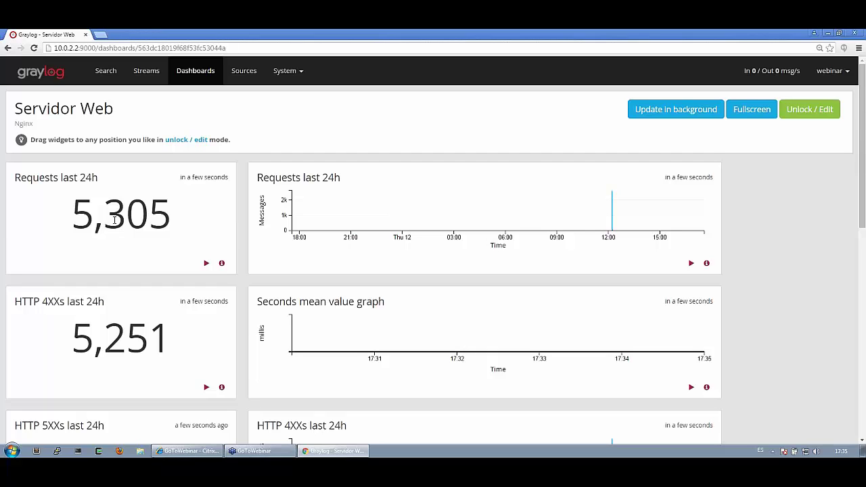
scroll(151, 329, down, 3)
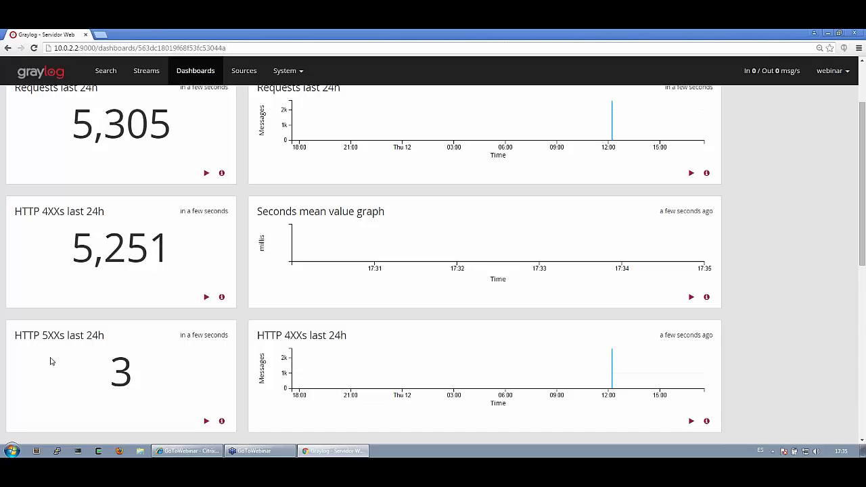
scroll(50, 361, down, 2)
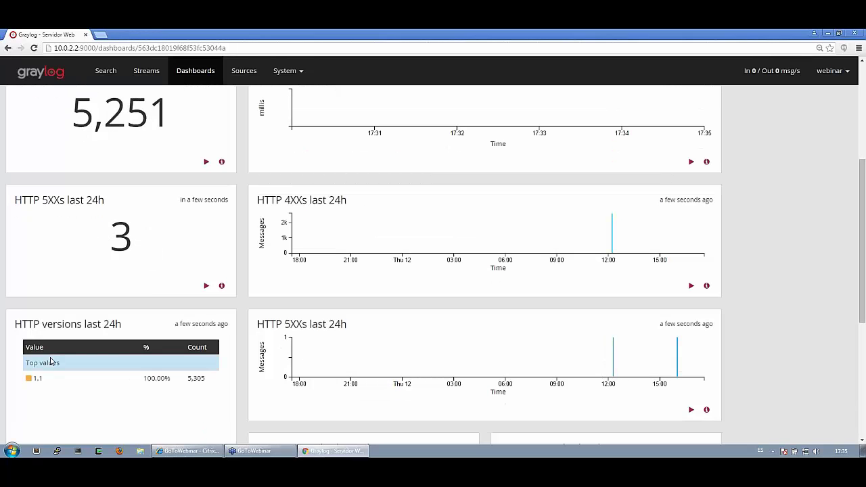
scroll(200, 314, up, 3)
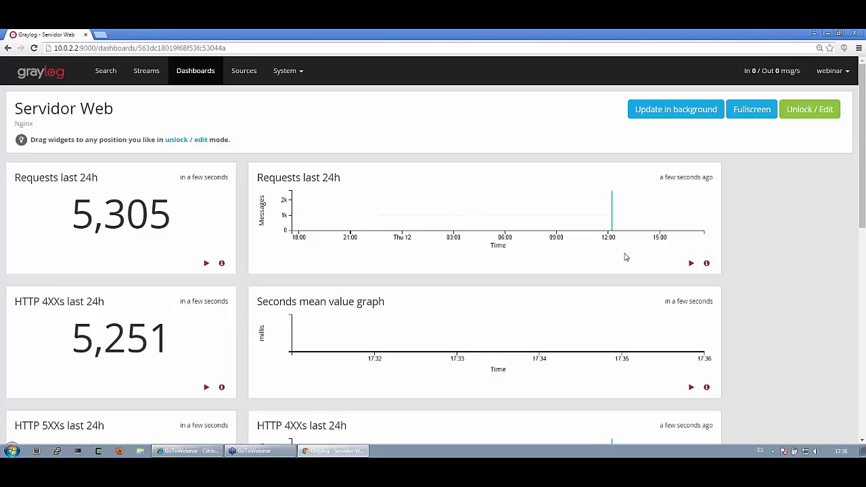
scroll(570, 288, down, 4)
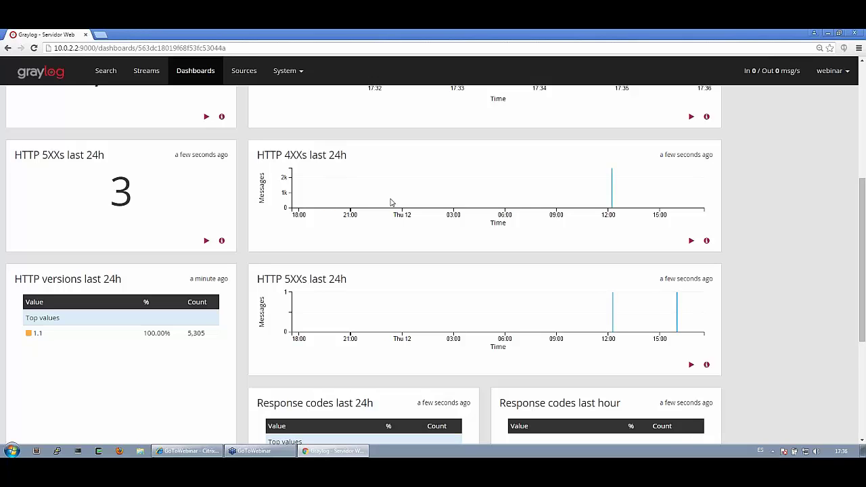
scroll(390, 203, up, 1)
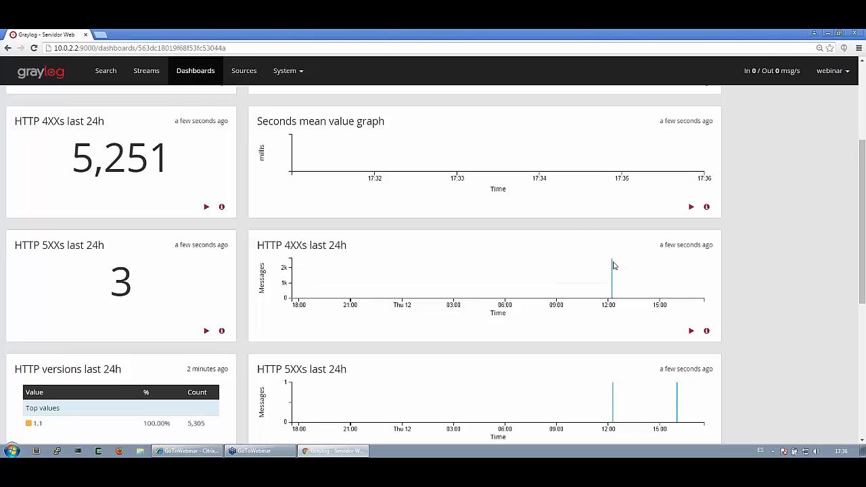
- Replay the search behind the HTTP 4XXs last 24h graph and inspect the details of the newest message
mouse_move(613, 270)
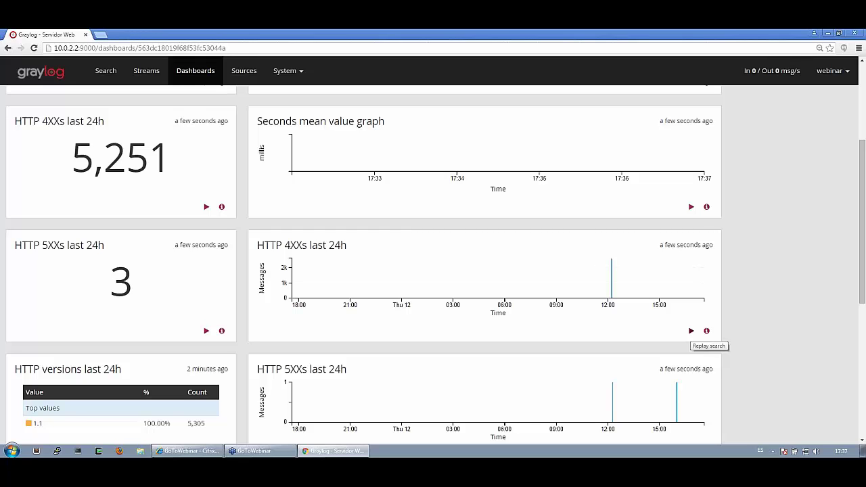
click(690, 331)
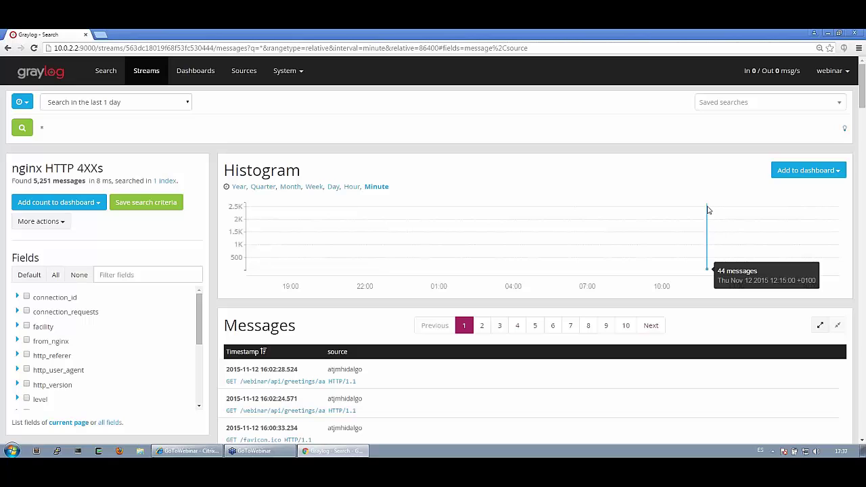
scroll(506, 290, down, 3)
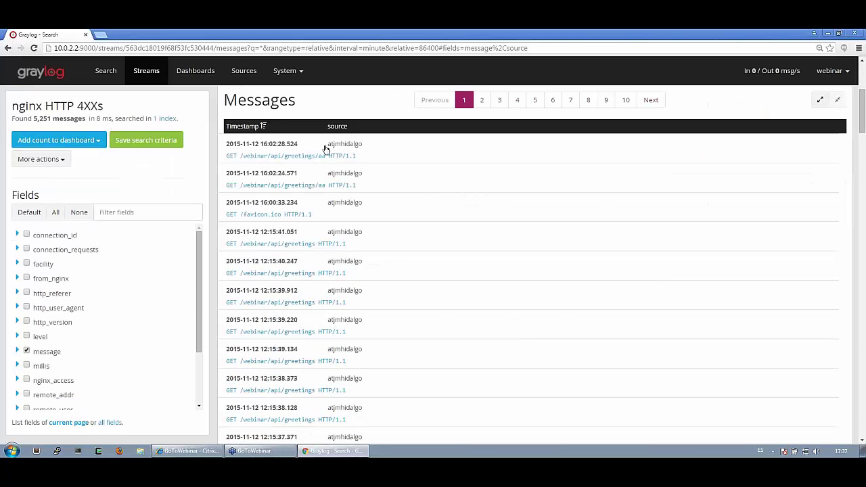
click(309, 159)
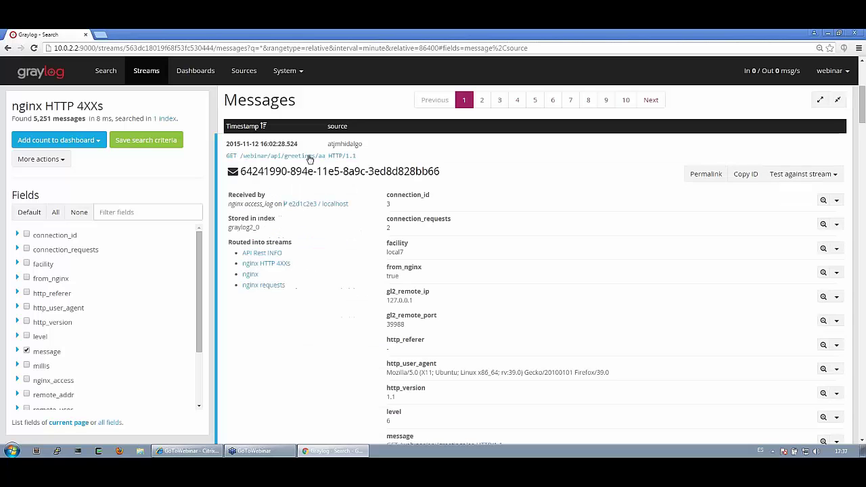
scroll(340, 359, down, 1)
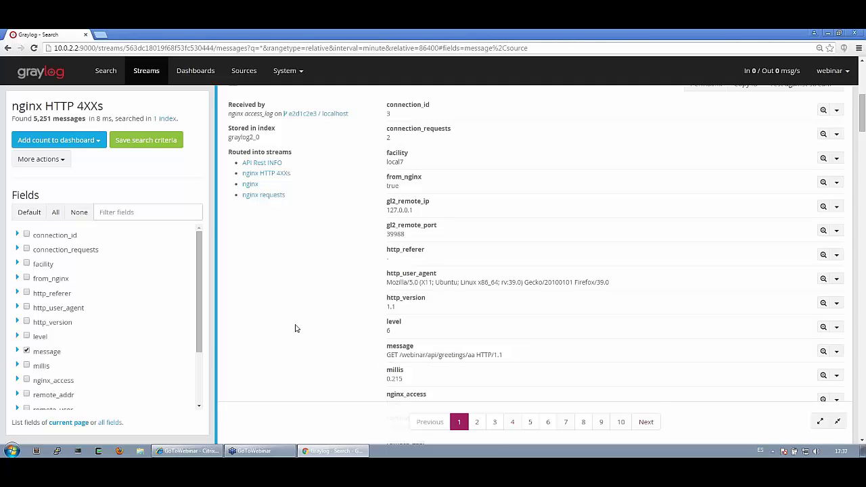
scroll(295, 328, down, 8)
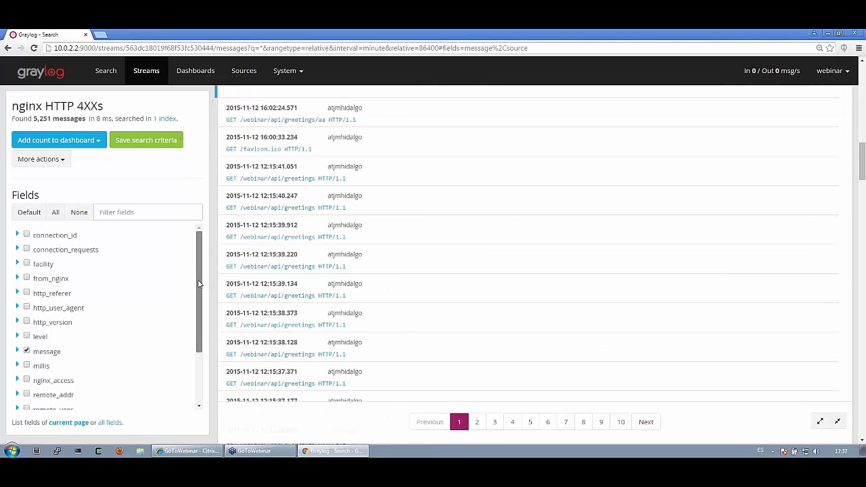
- Add the response_status field as a column in the nginx HTTP 4XXs message list
drag(199, 286, 183, 344)
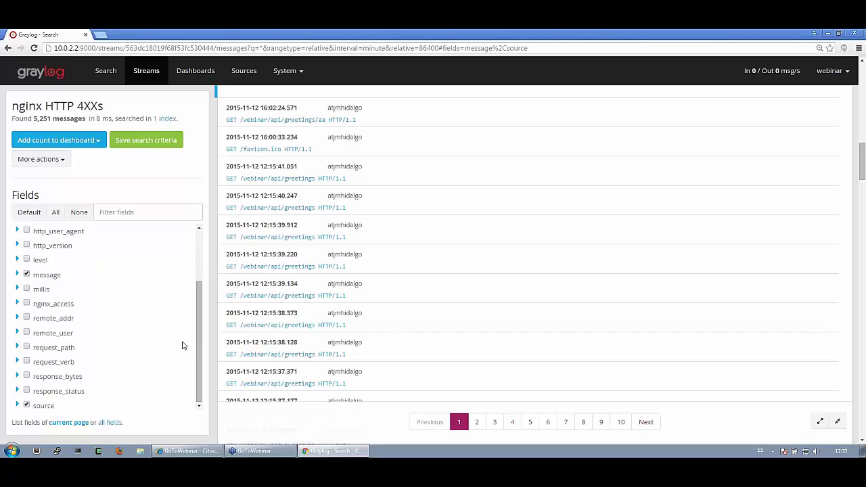
click(27, 392)
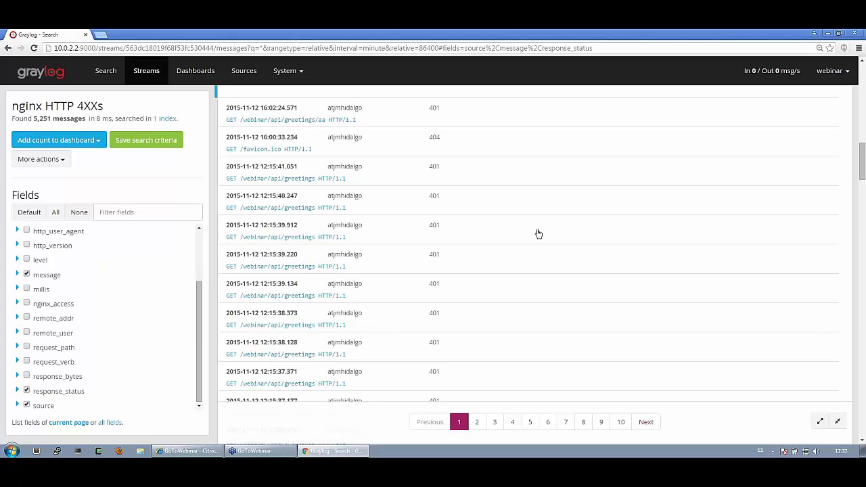
scroll(539, 233, up, 10)
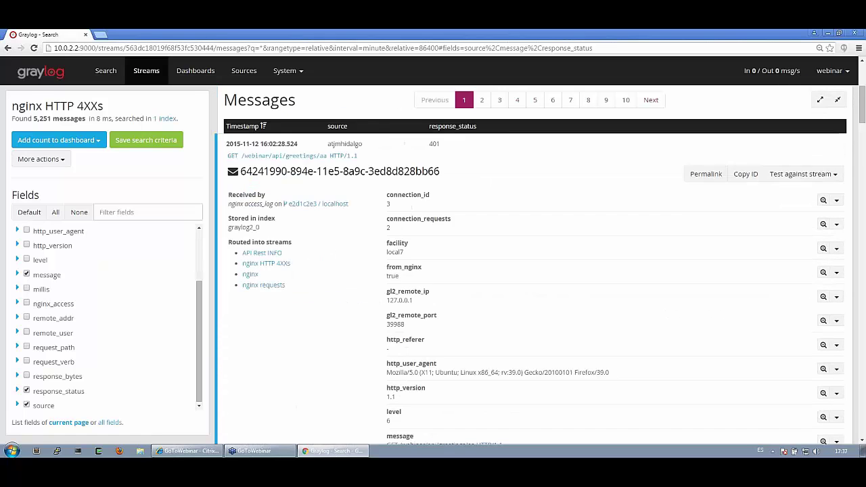
scroll(321, 383, up, 1)
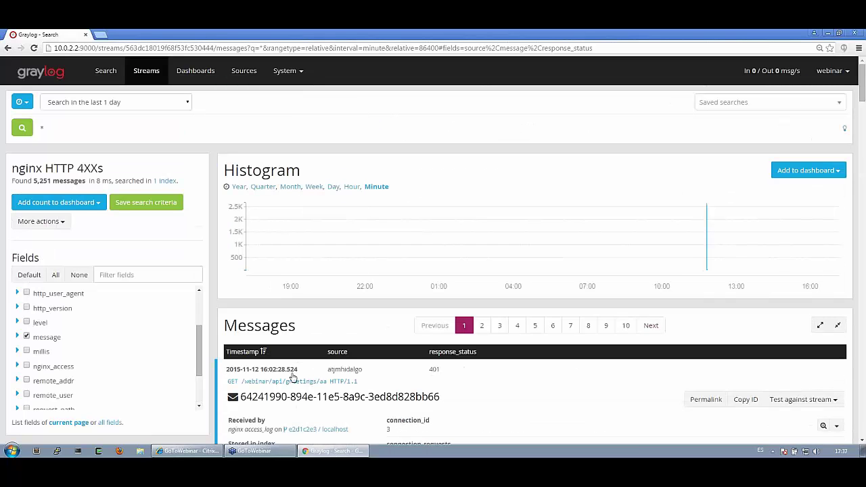
- Collapse the newest message's details and review the response_status values down the nginx HTTP 4XXs message list
click(293, 376)
scroll(432, 377, down, 2)
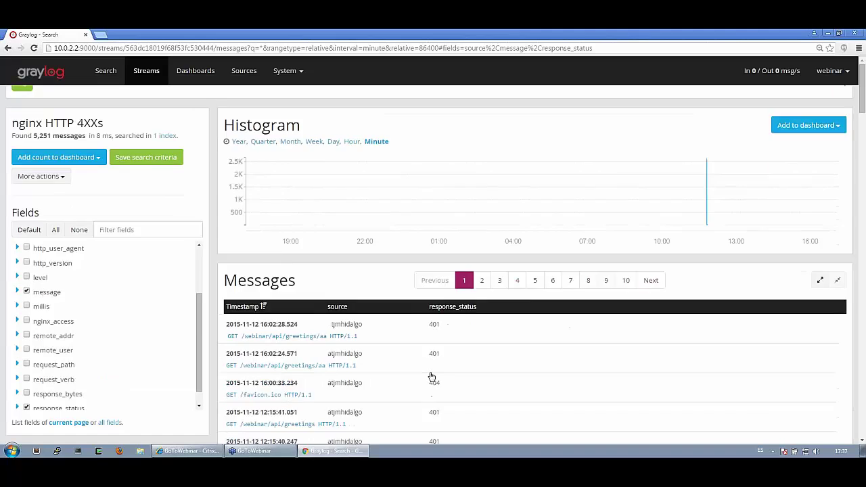
scroll(432, 377, down, 1)
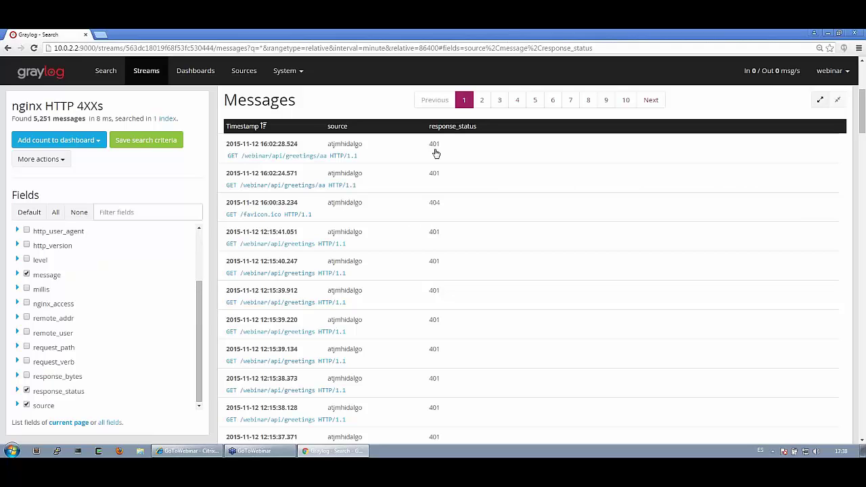
scroll(437, 154, down, 2)
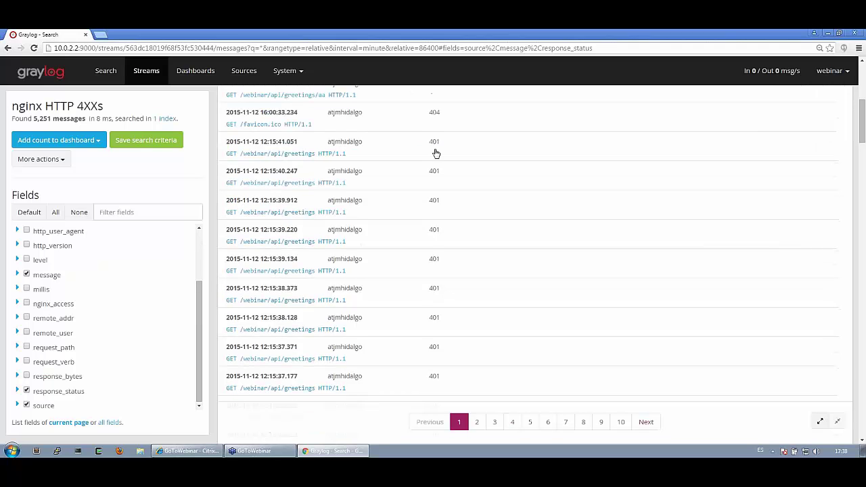
scroll(437, 153, down, 4)
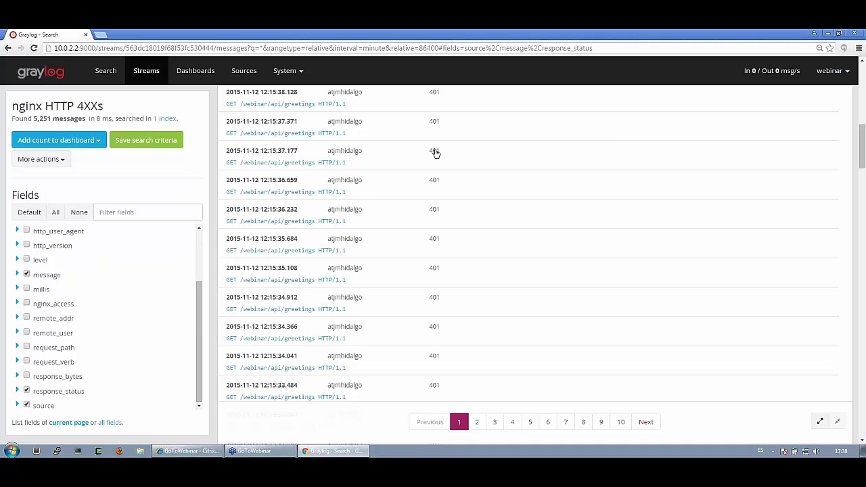
scroll(435, 153, up, 10)
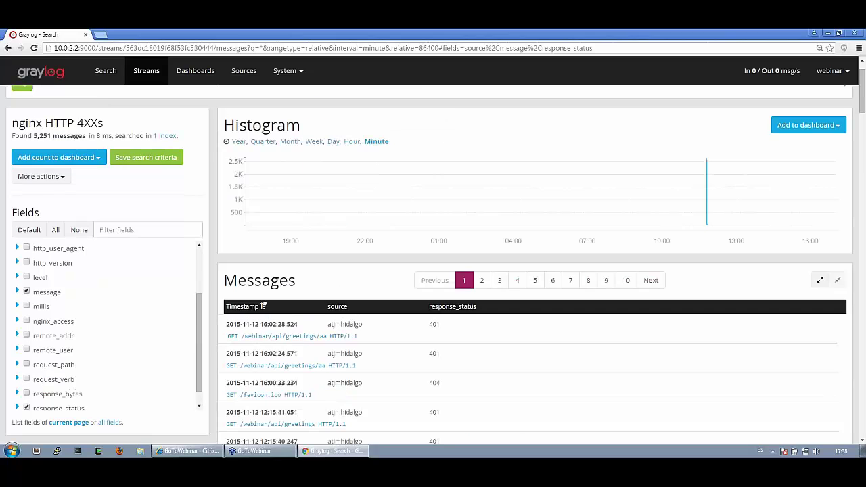
- Reopen the Servidor Web dashboard and review its widgets, from the request counts down to the response codes for the last 24h and last hour
click(188, 72)
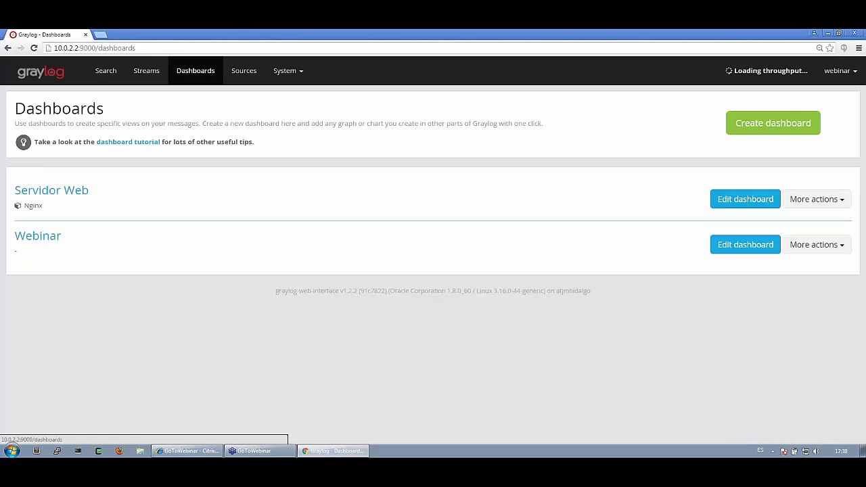
click(51, 191)
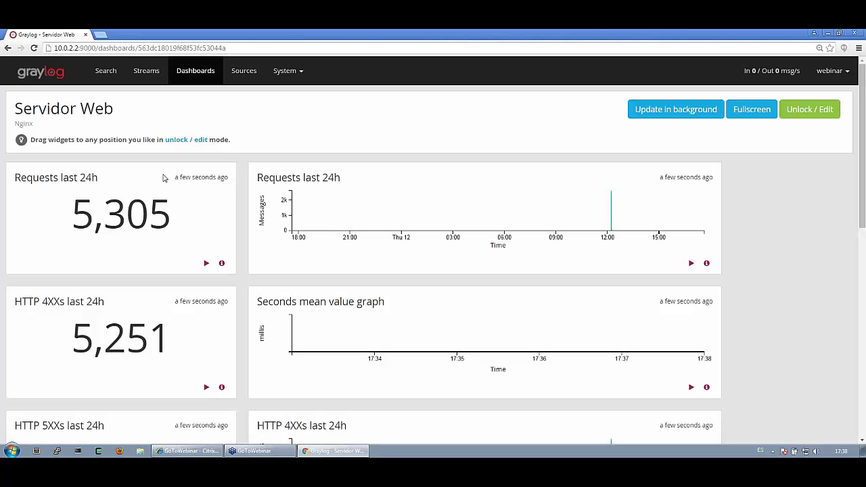
scroll(199, 283, down, 5)
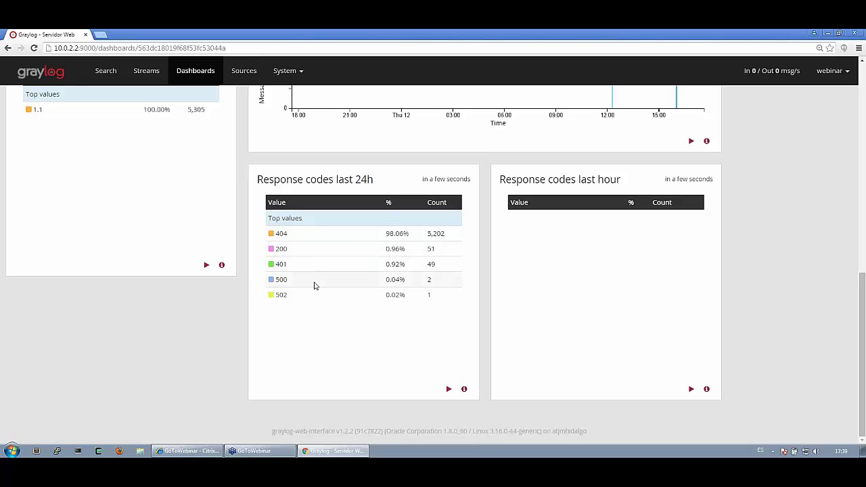
scroll(314, 285, up, 7)
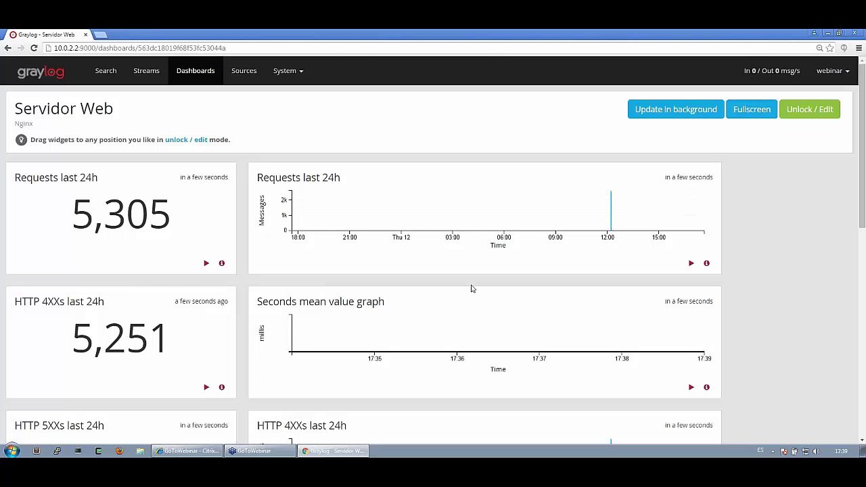
scroll(514, 324, down, 1)
scroll(514, 323, down, 2)
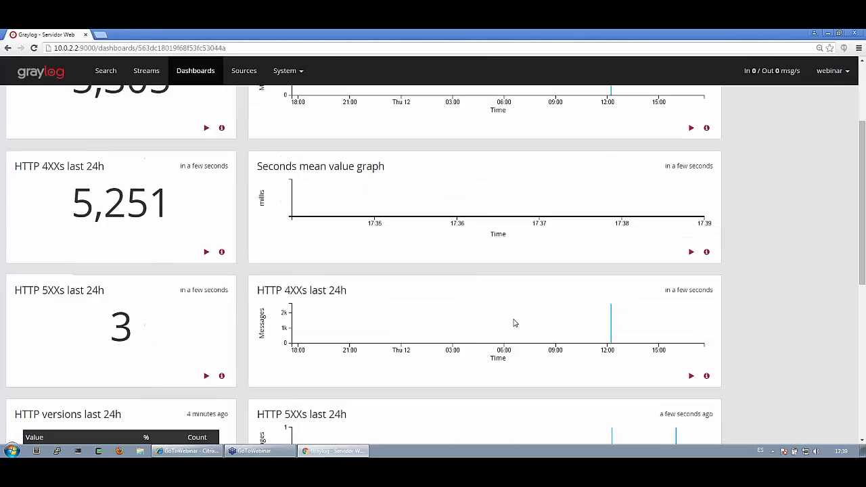
scroll(515, 324, down, 6)
scroll(514, 323, up, 10)
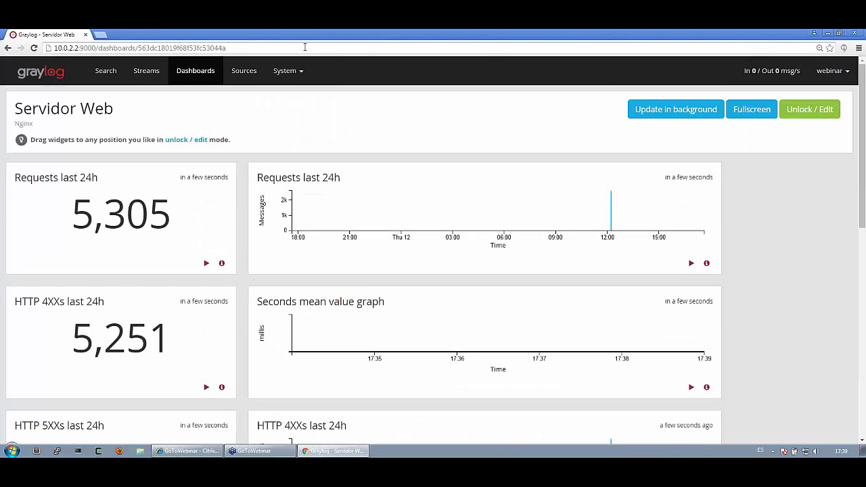
- Return to the dashboards list and open the Webinar dashboard to view its Exceptions graph
click(195, 79)
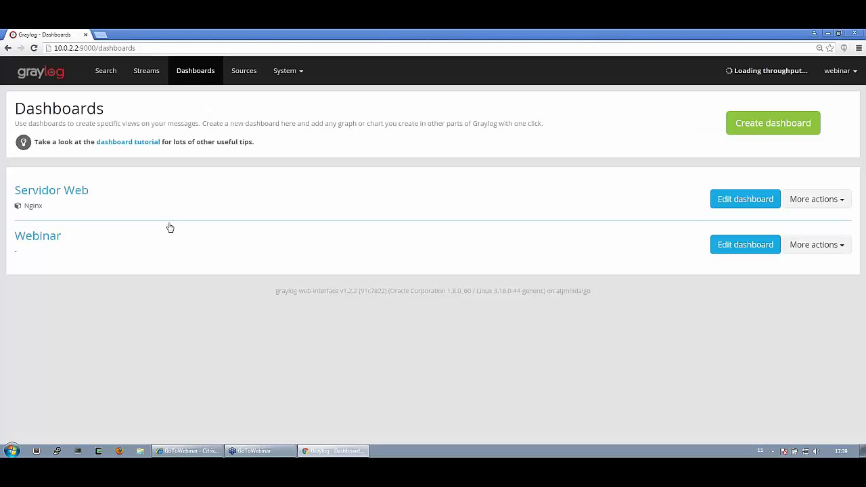
click(47, 238)
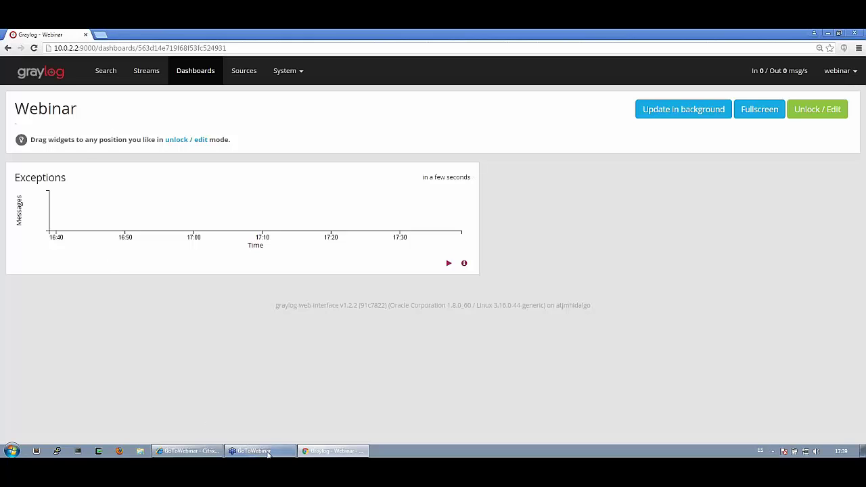
mouse_move(260, 450)
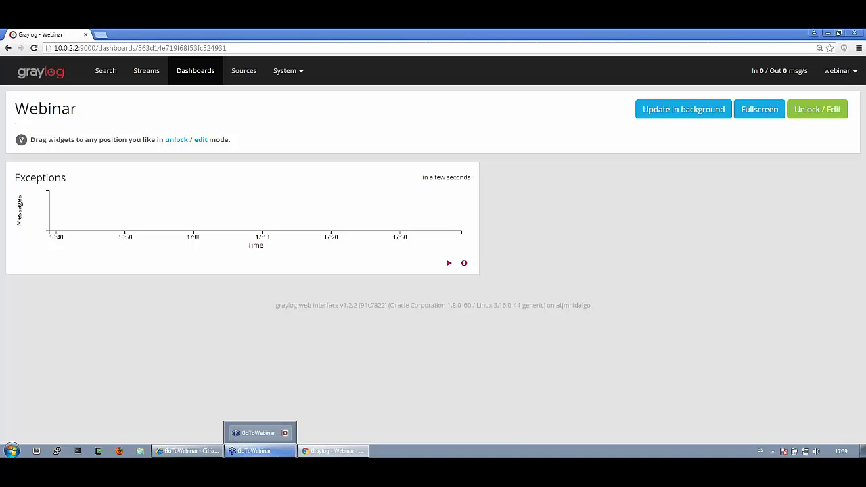